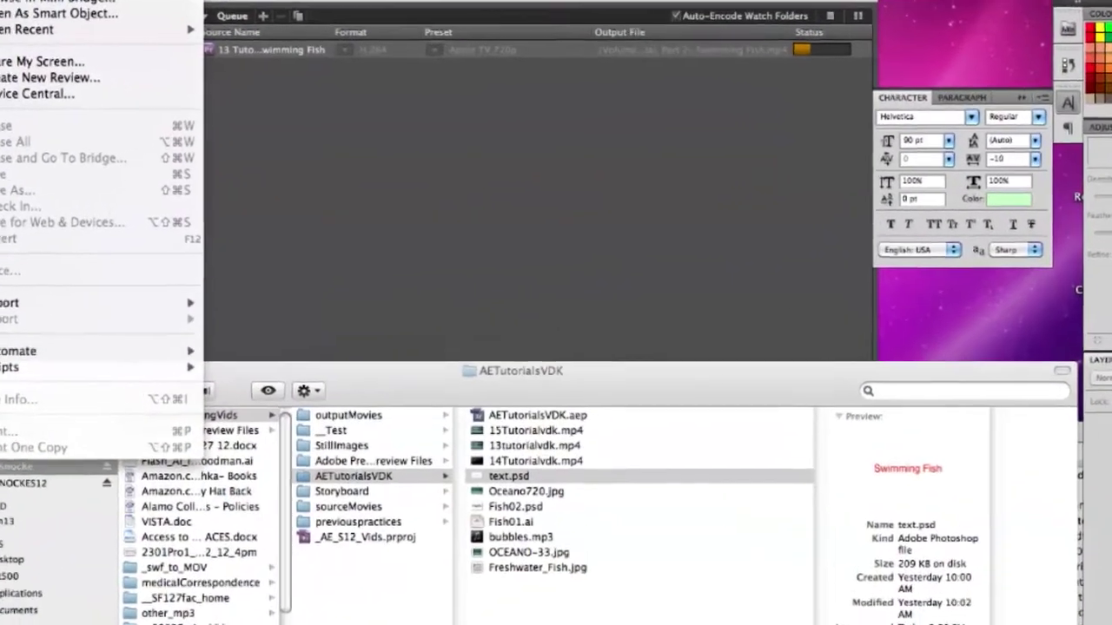
Step: Start a new document using the Web preset at the 1280 x 1024 size
left_click(145, 13)
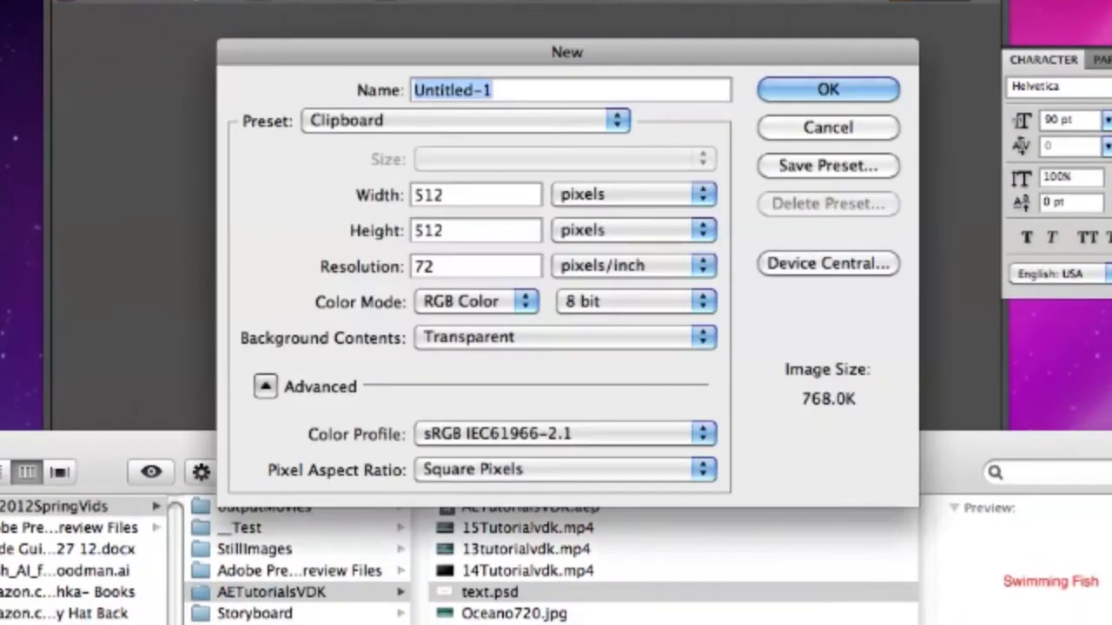
left_click(629, 122)
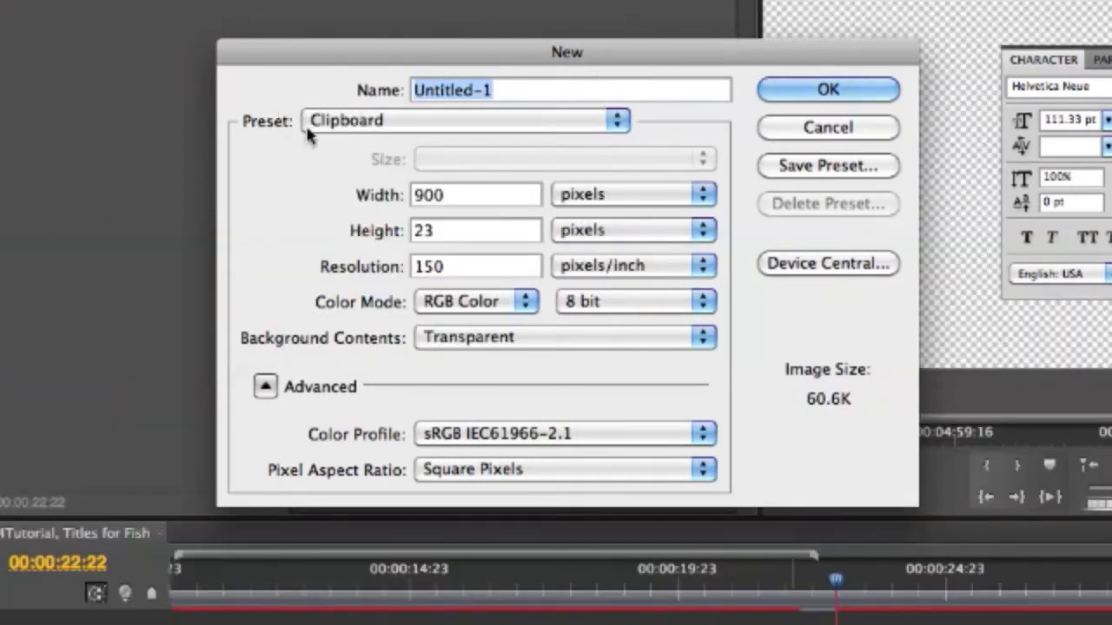
left_click(626, 120)
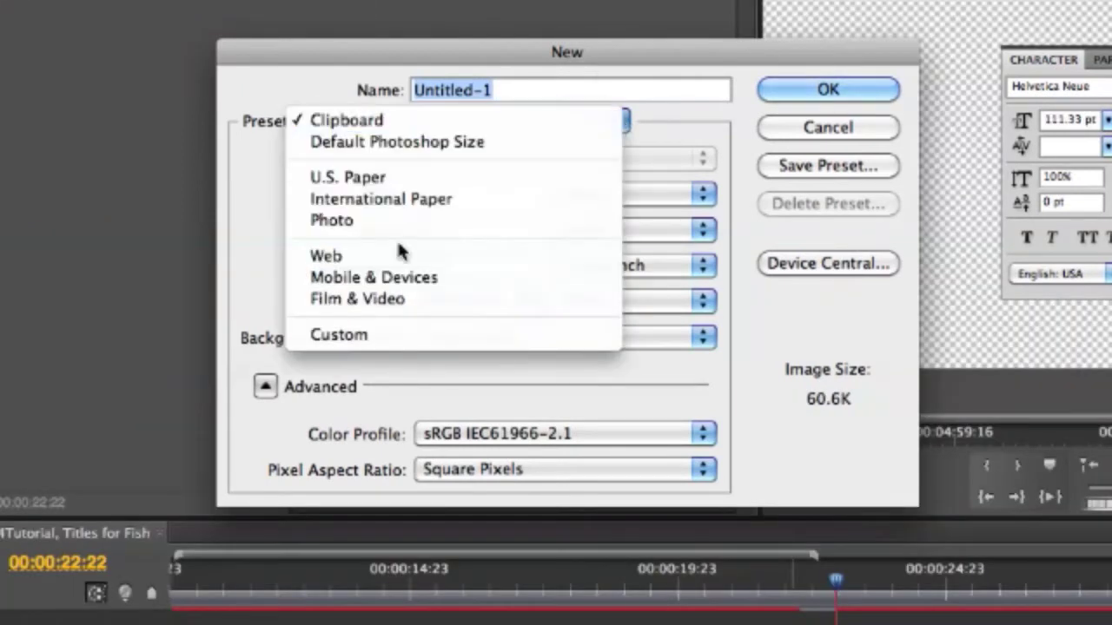
left_click(337, 257)
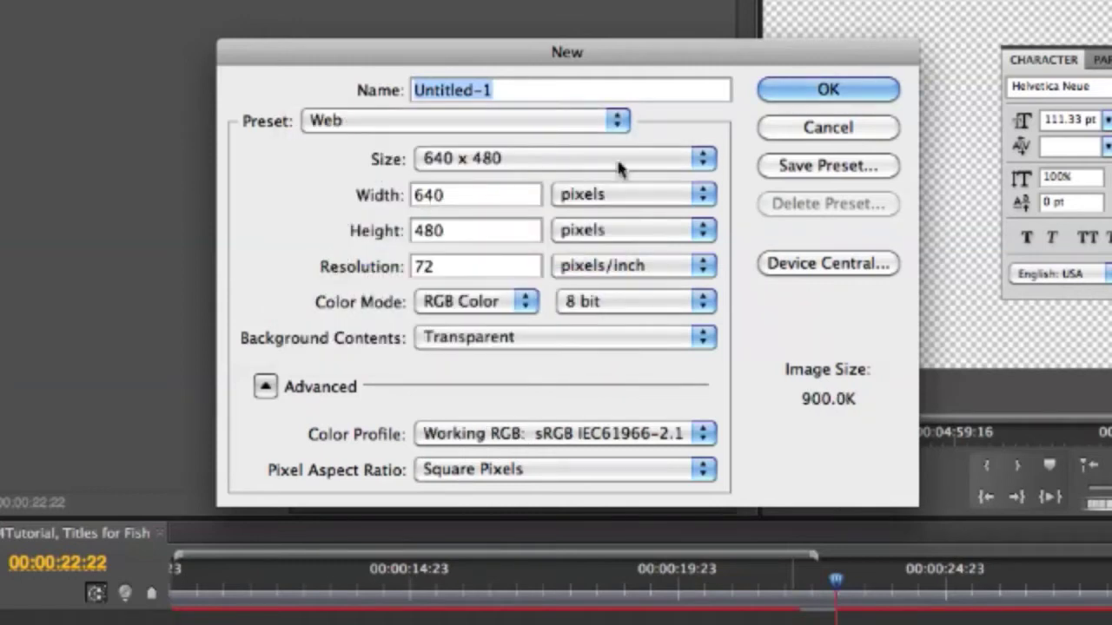
left_click(706, 160)
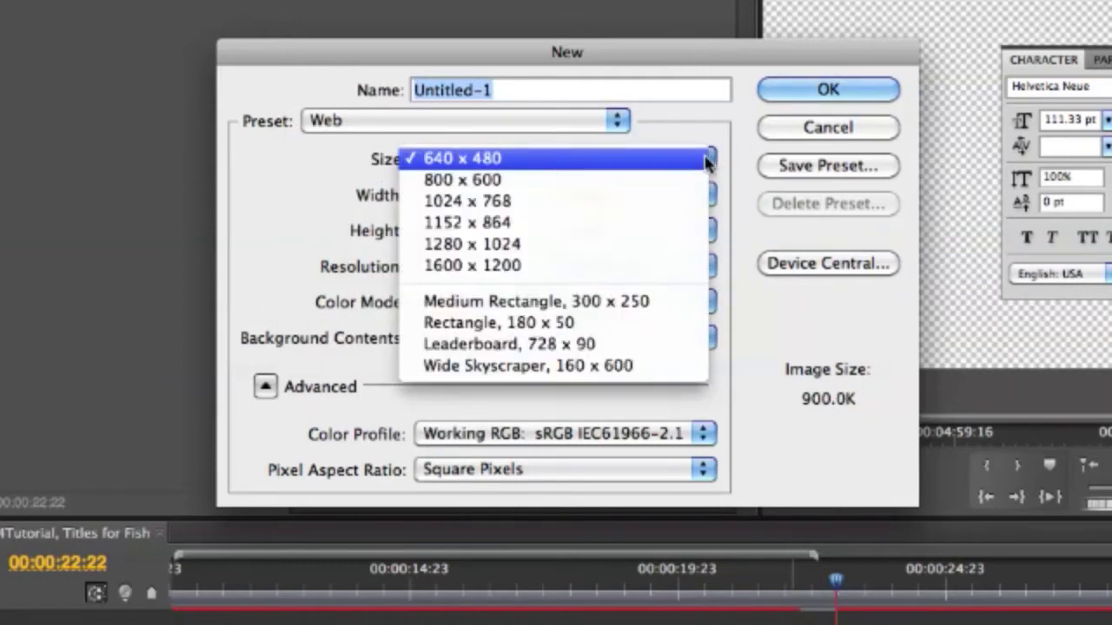
left_click(497, 244)
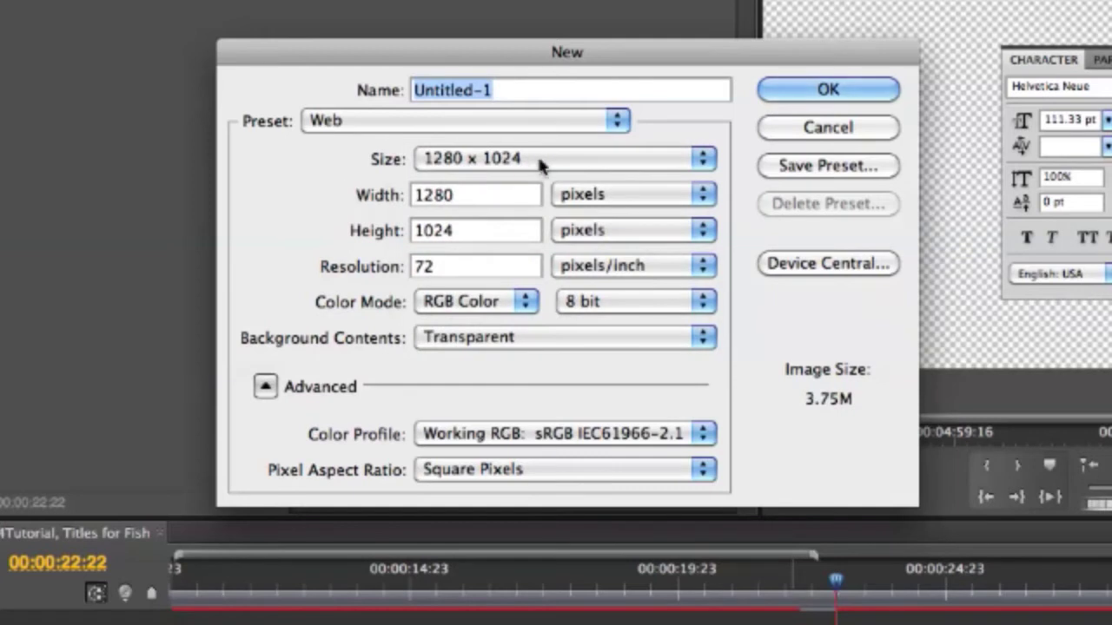
Step: Set the new document's height to 720 pixels and create it
double_click(445, 229)
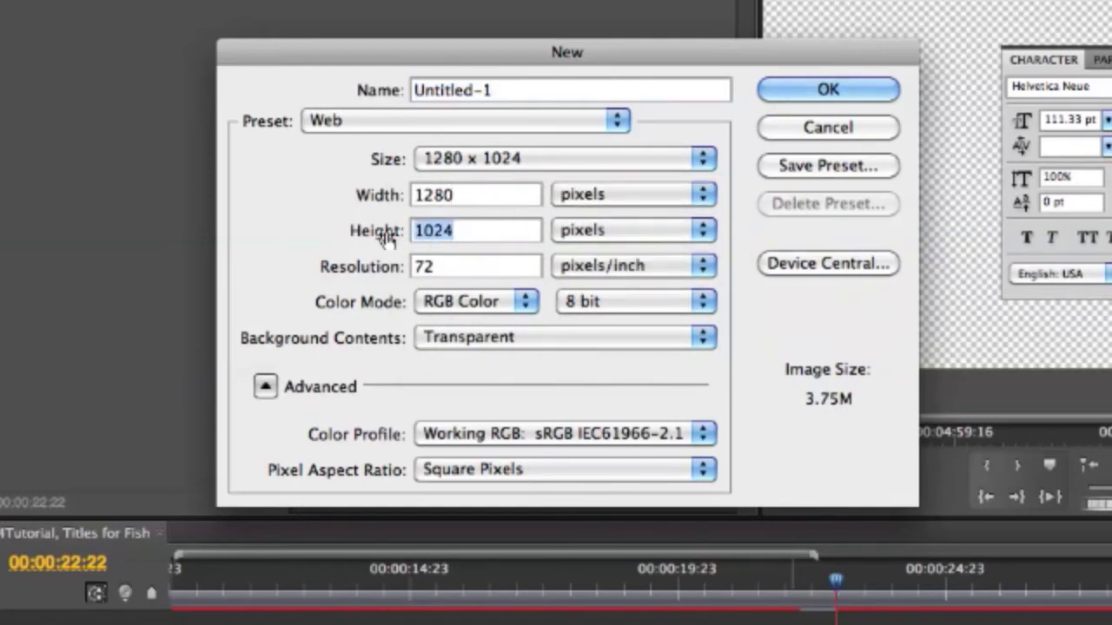
type("720")
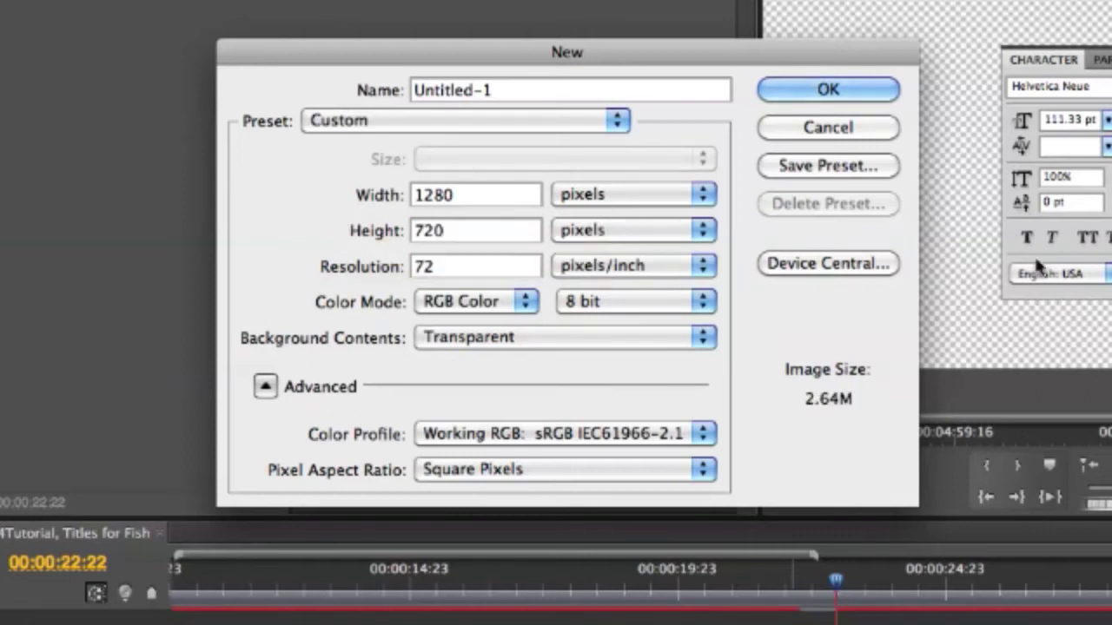
left_click(838, 91)
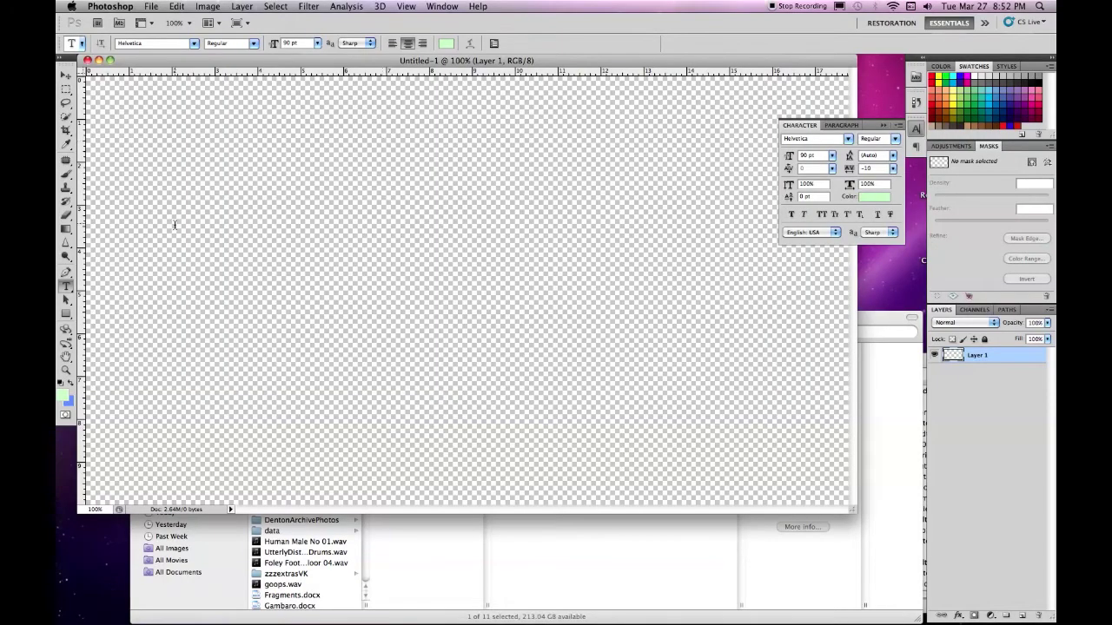
Step: Reset the foreground and background colors to default and set the type font to Helvetica Regular
key("d")
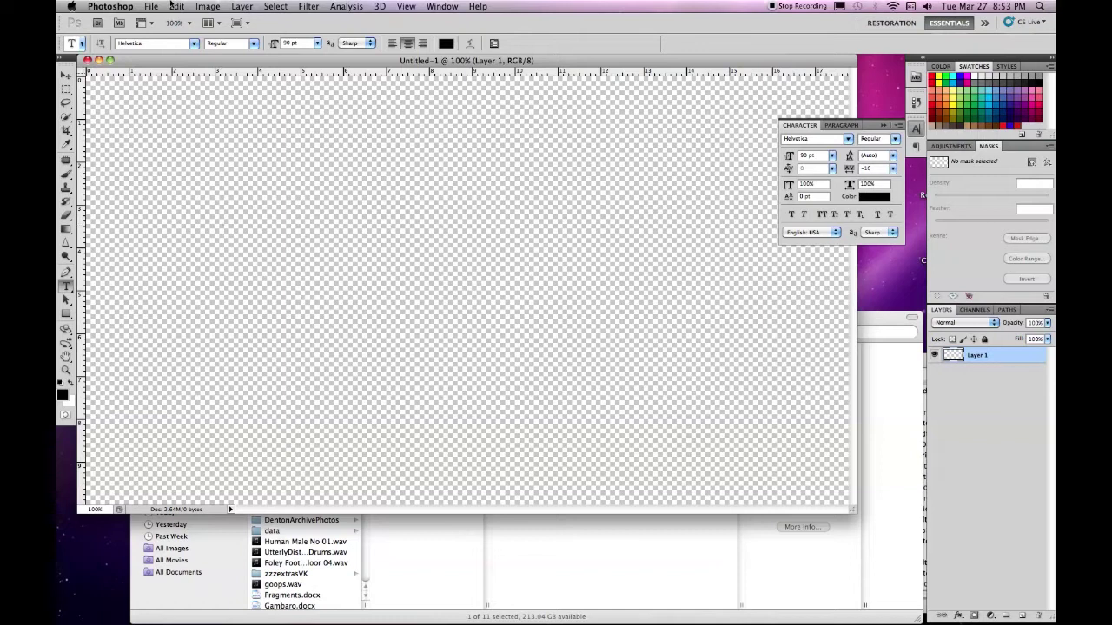
left_click(193, 44)
left_click(166, 49)
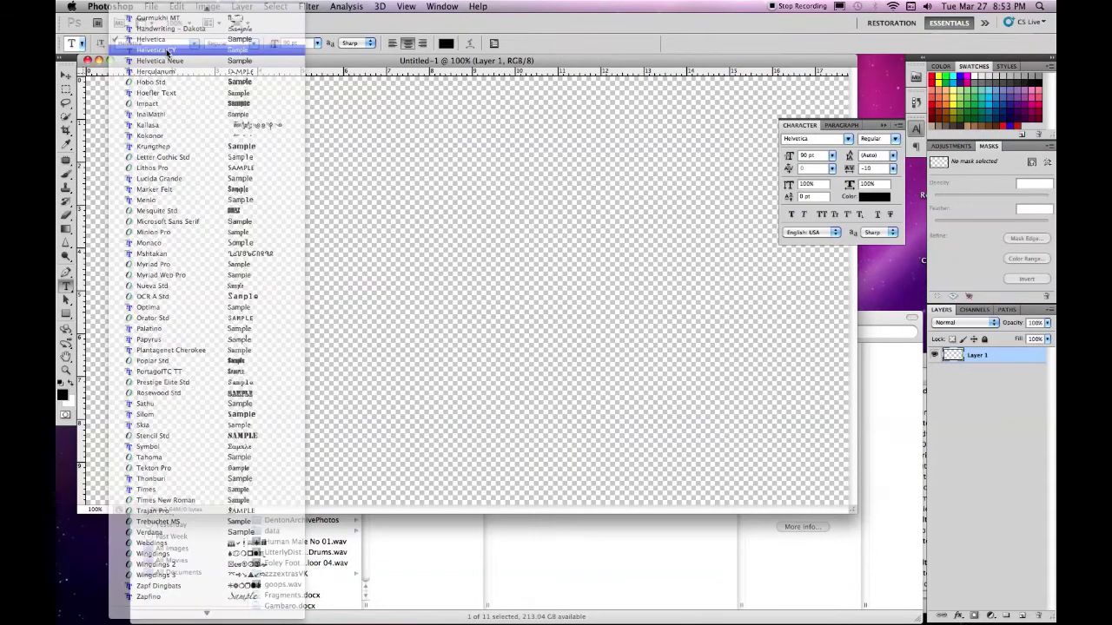
left_click(170, 44)
left_click(170, 43)
left_click(170, 43)
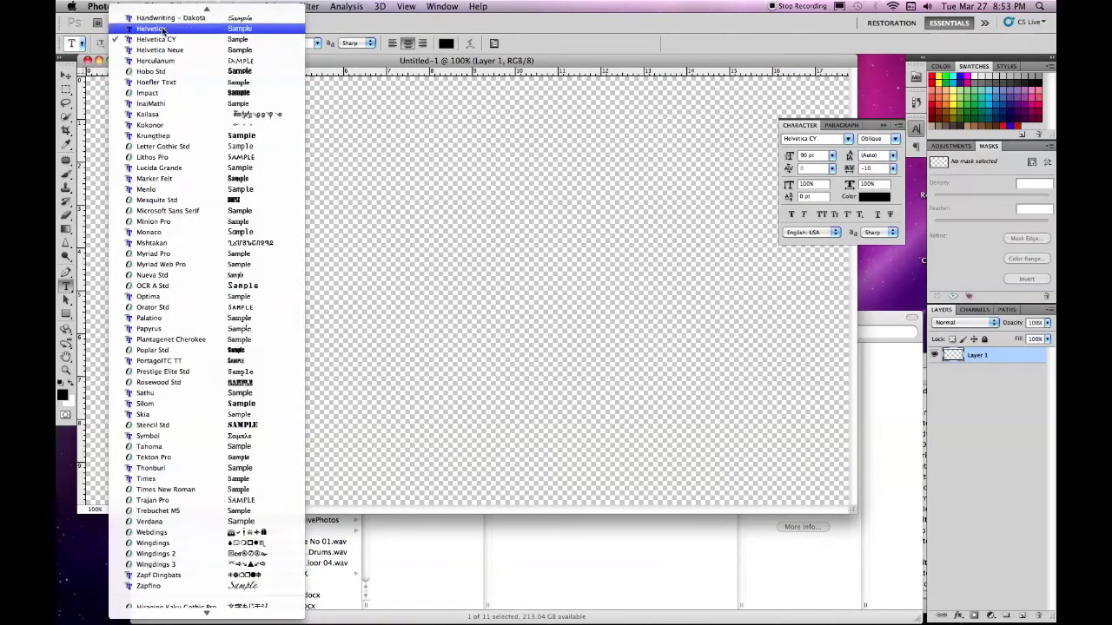
left_click(165, 30)
left_click(254, 43)
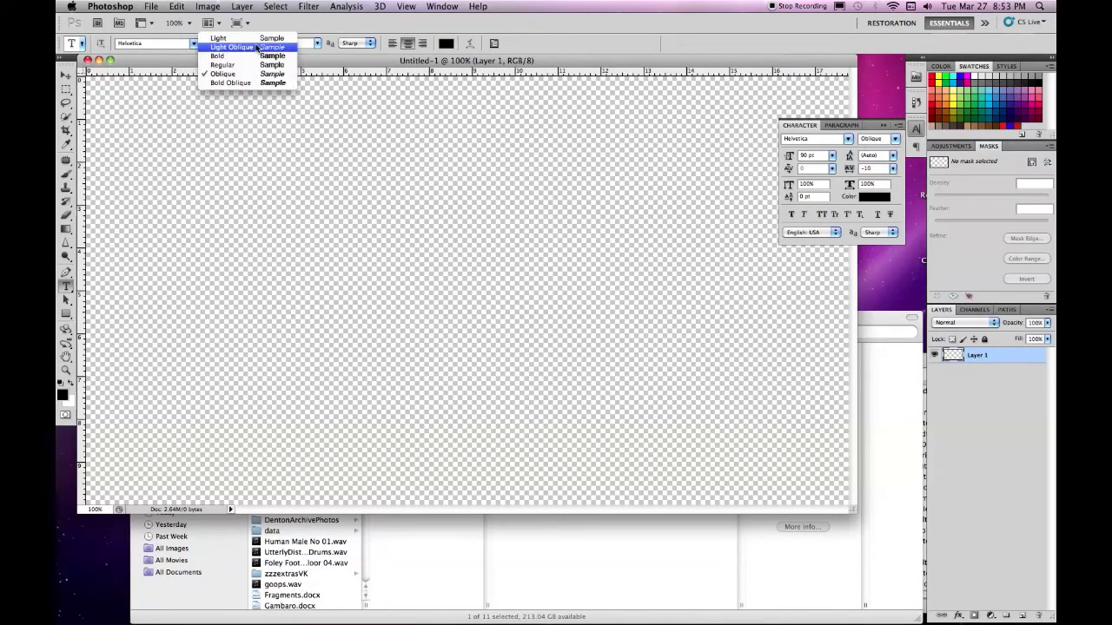
left_click(218, 65)
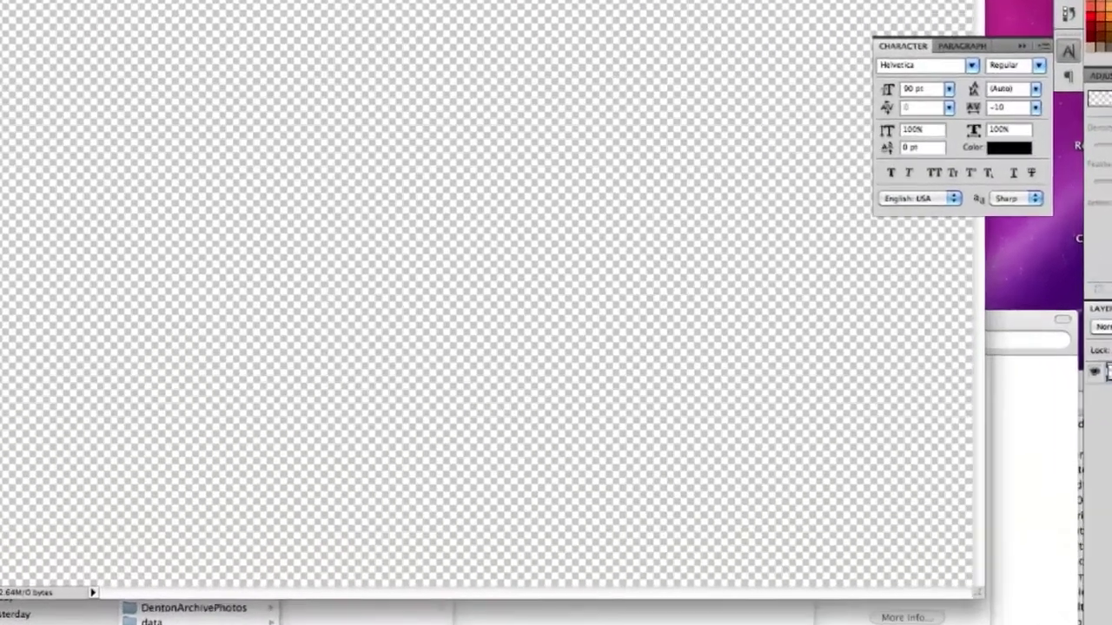
Step: Set the text color to a bright red from the web-safe colors
left_click(446, 43)
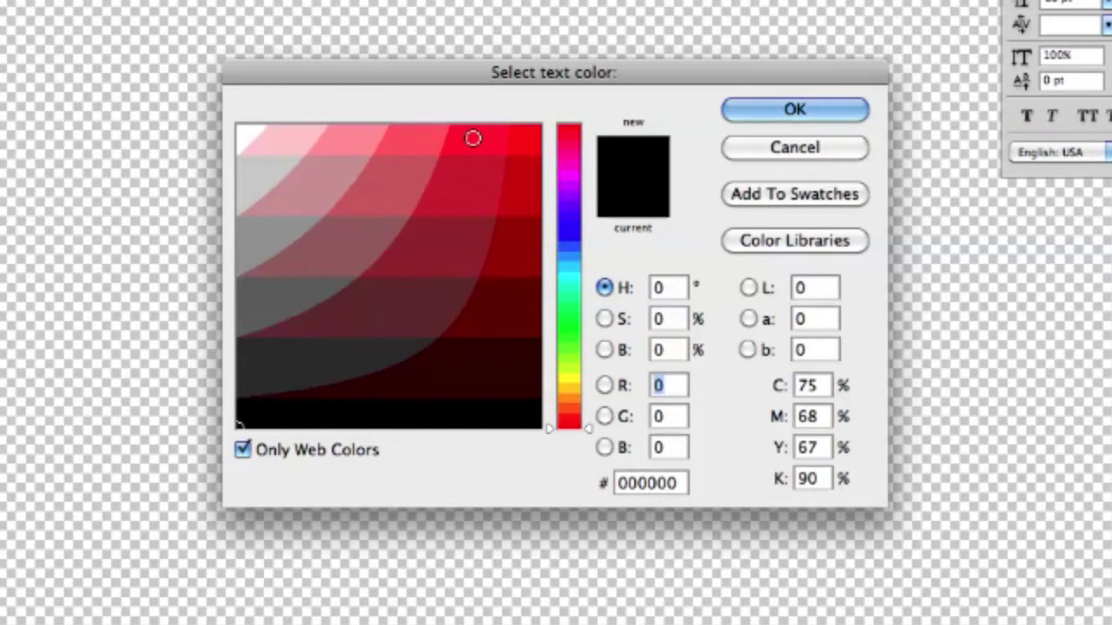
left_click(474, 143)
left_click(856, 112)
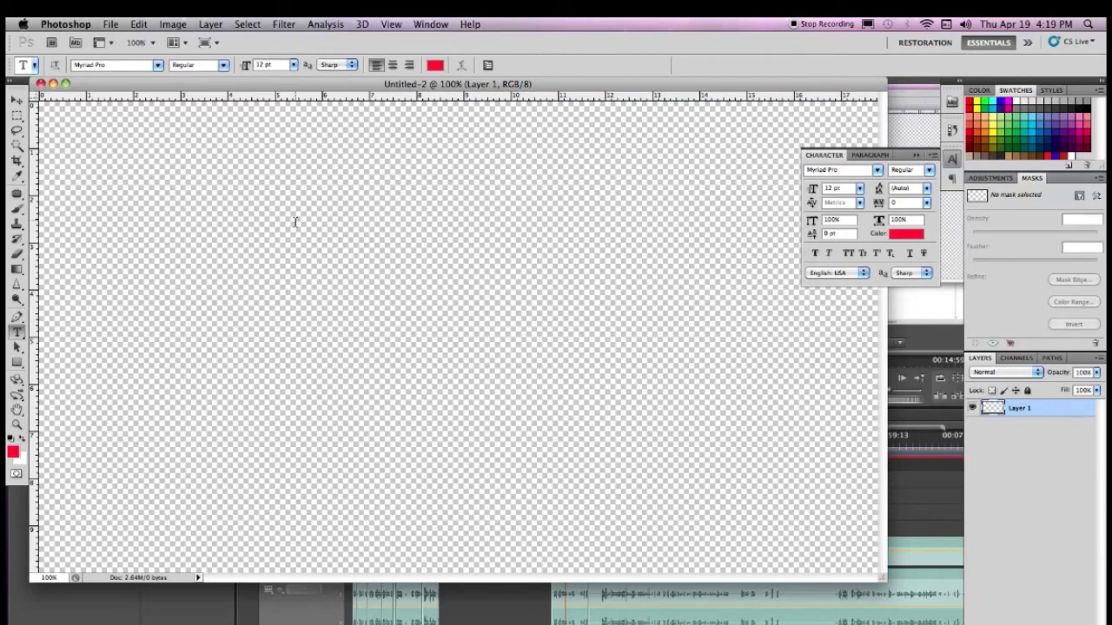
Step: Fit the canvas to the screen and set the Type tool's font to Helvetica
double_click(17, 413)
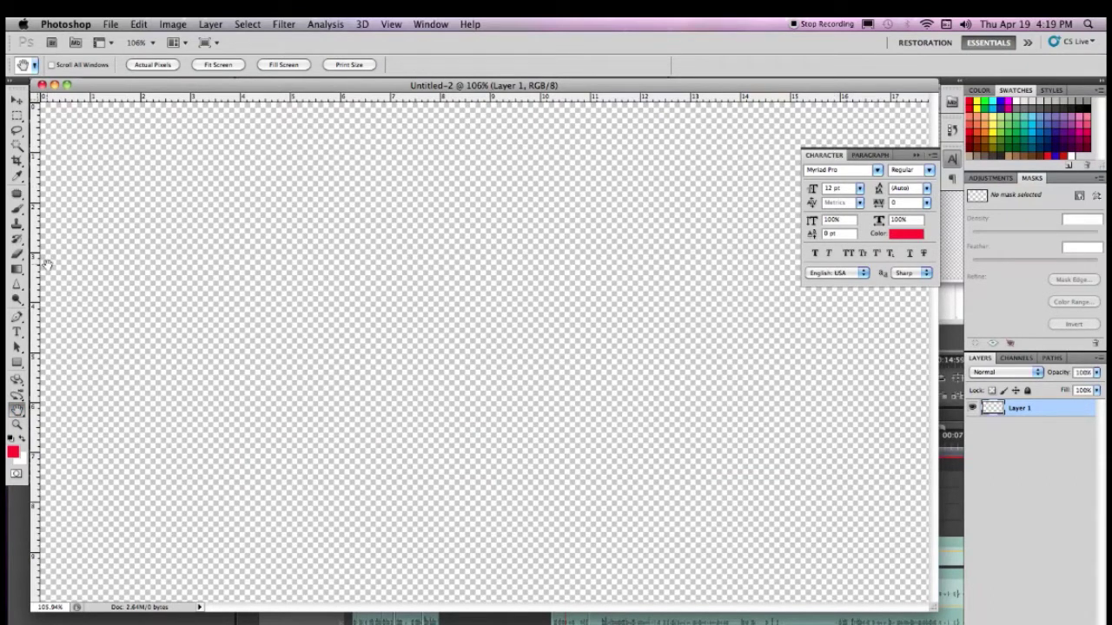
left_click(17, 335)
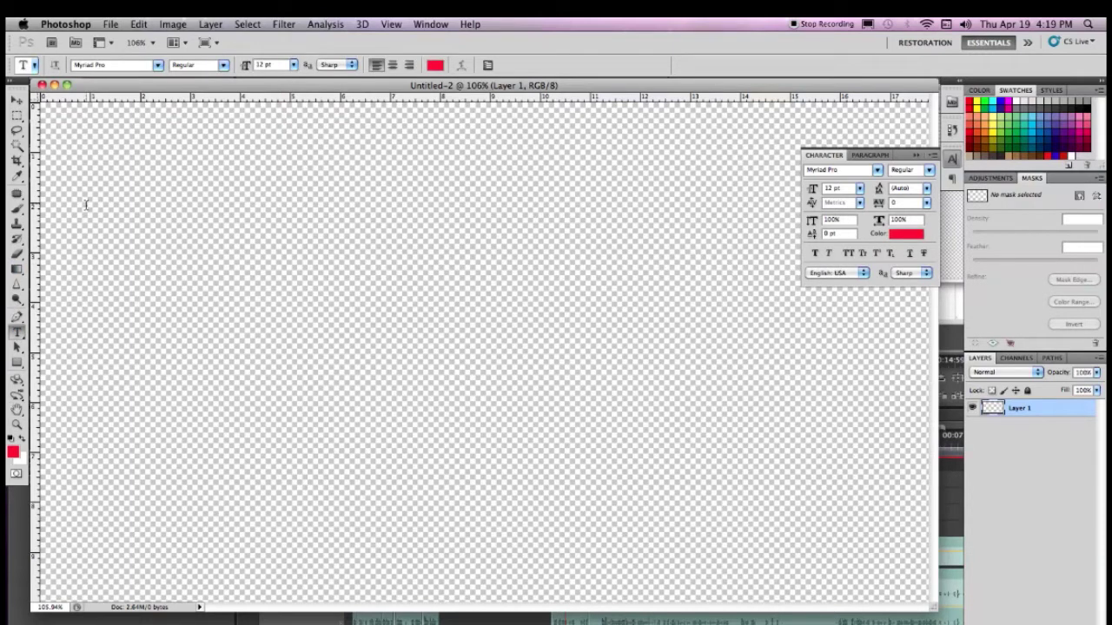
left_click(157, 66)
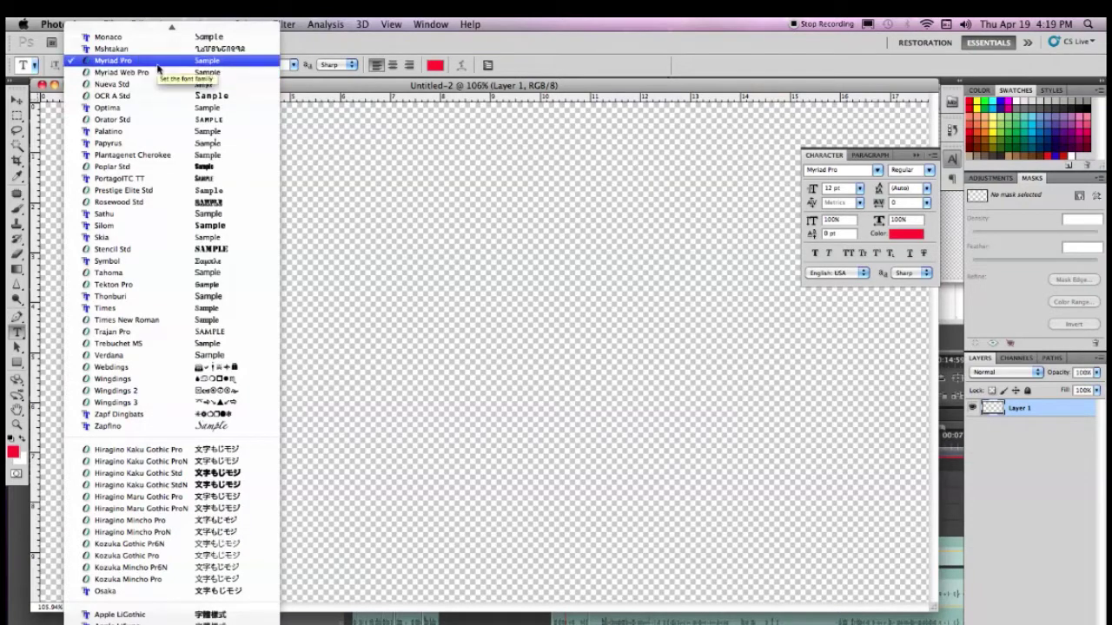
mouse_move(161, 26)
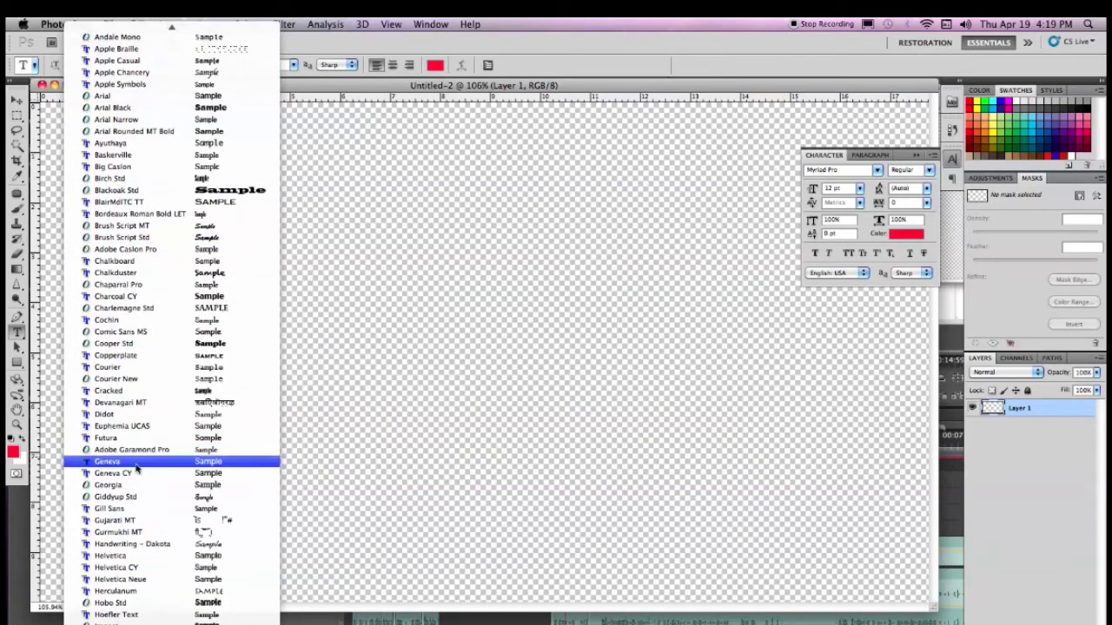
left_click(109, 557)
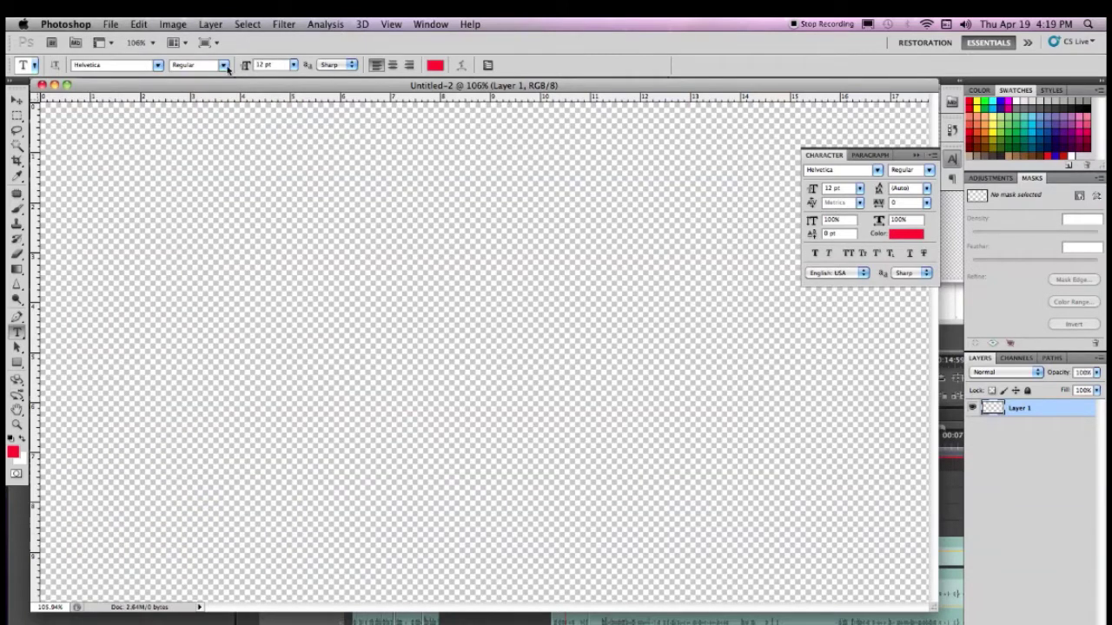
Step: Set the font size to 90 pt and the text alignment to centered
left_click(295, 67)
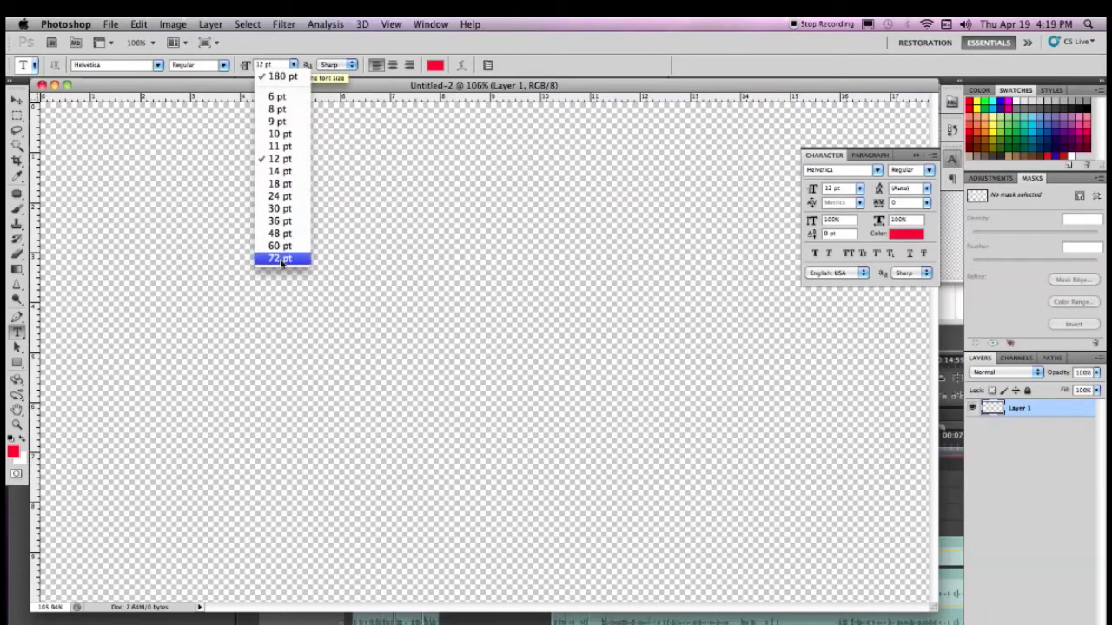
left_click(278, 259)
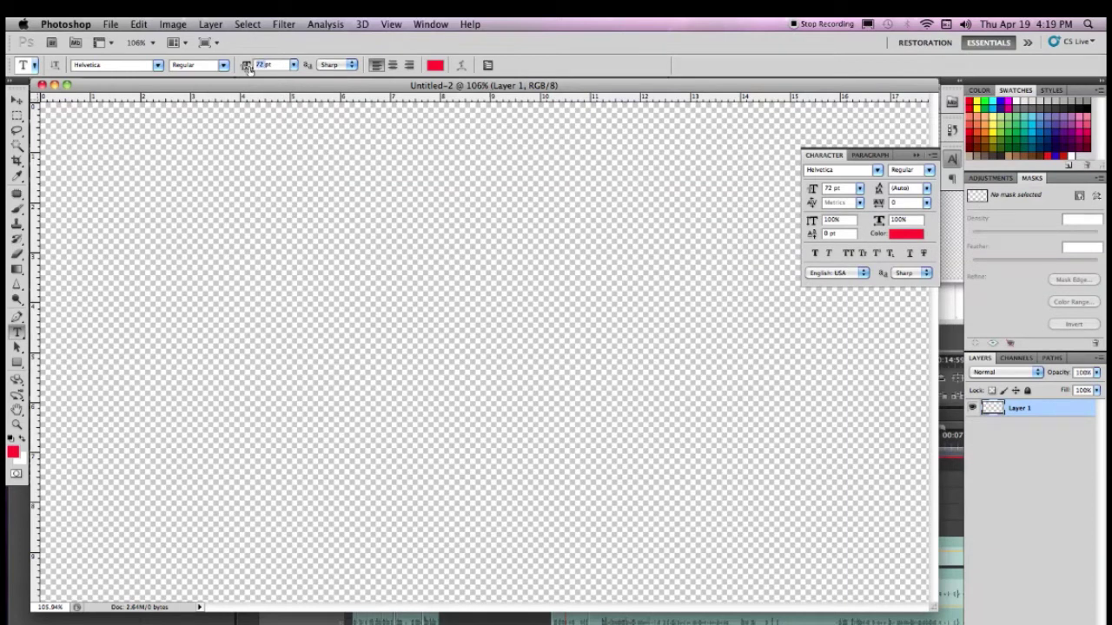
type("90")
left_click(393, 65)
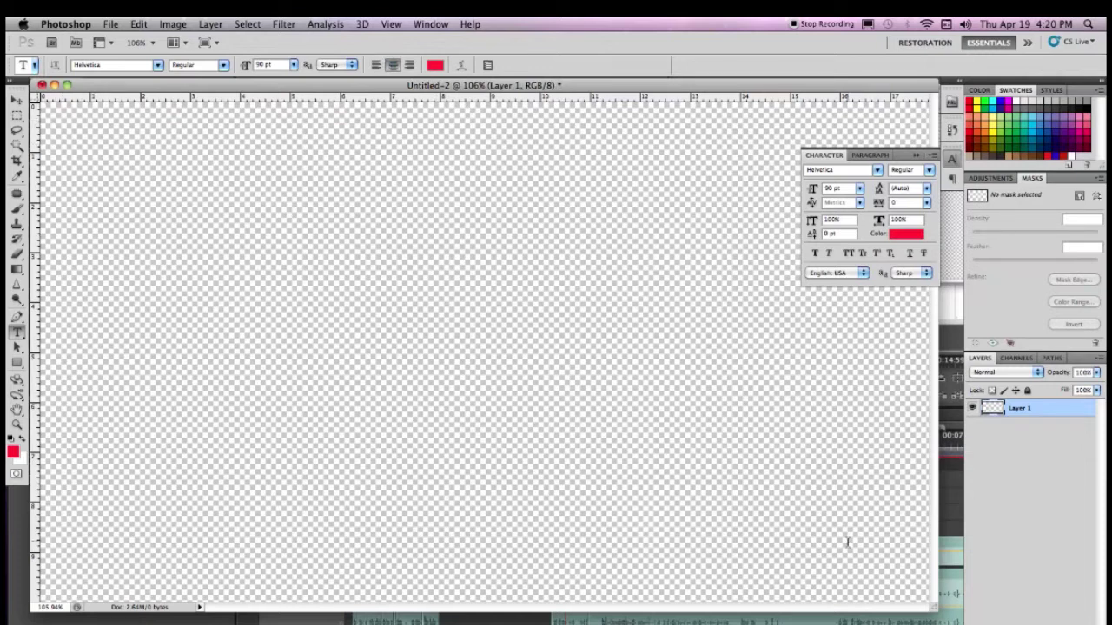
Step: Add the title text "Swimming Fish" on the left half of the canvas
left_click(276, 336)
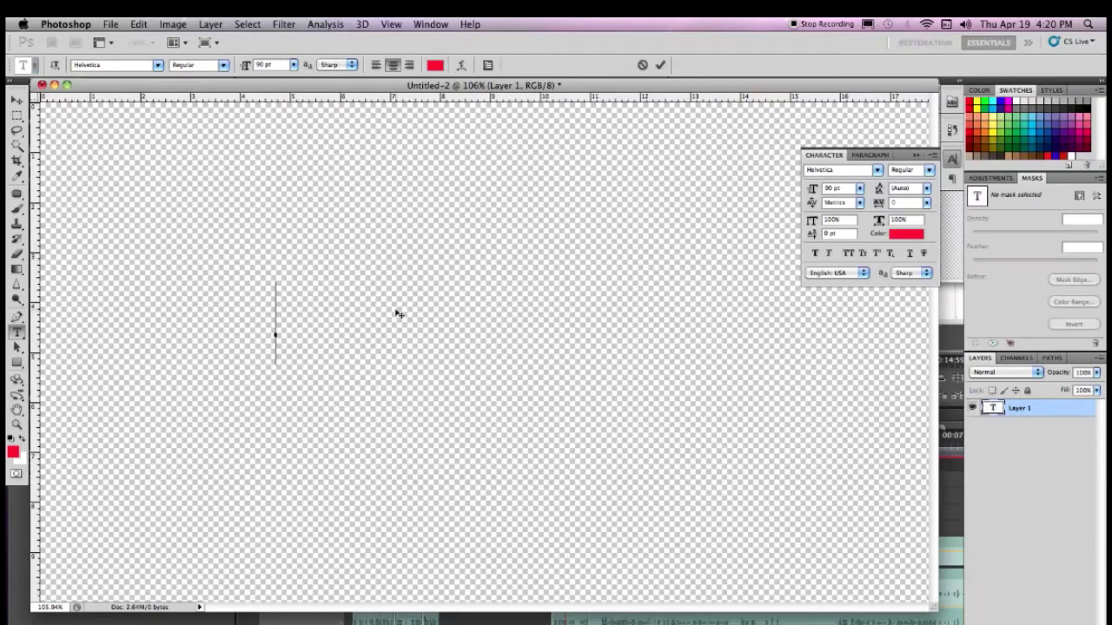
type("Swi")
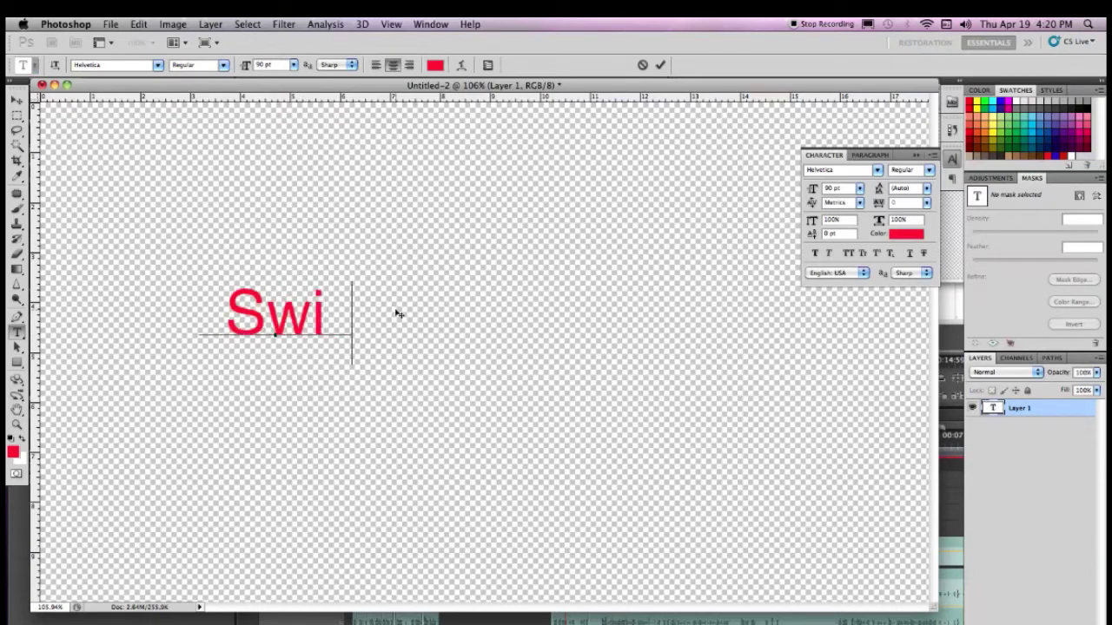
type("mming F")
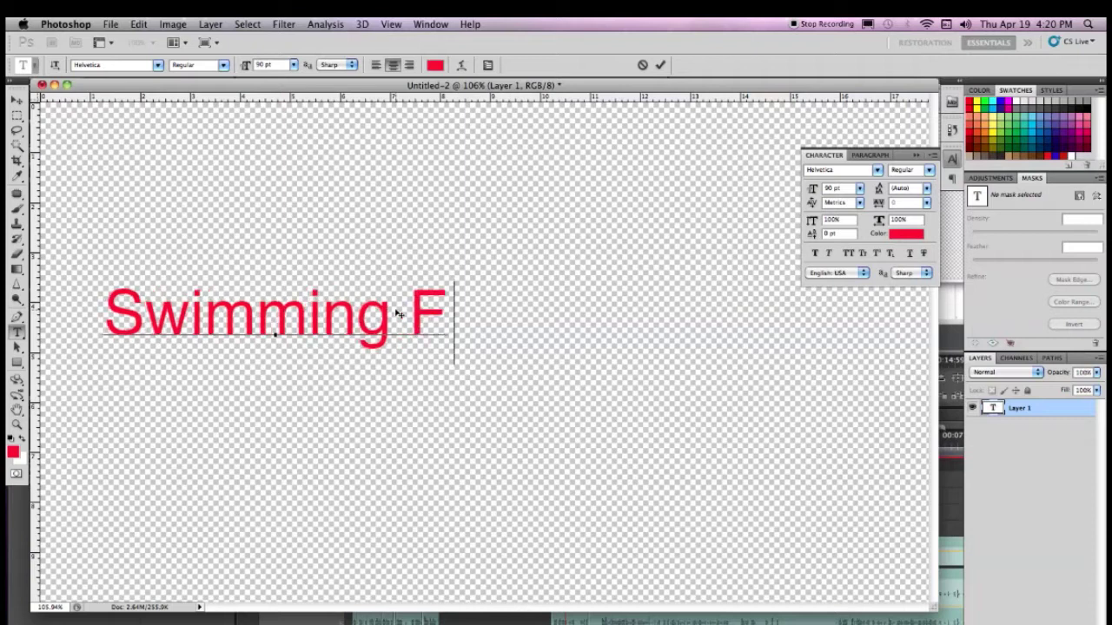
type("ish")
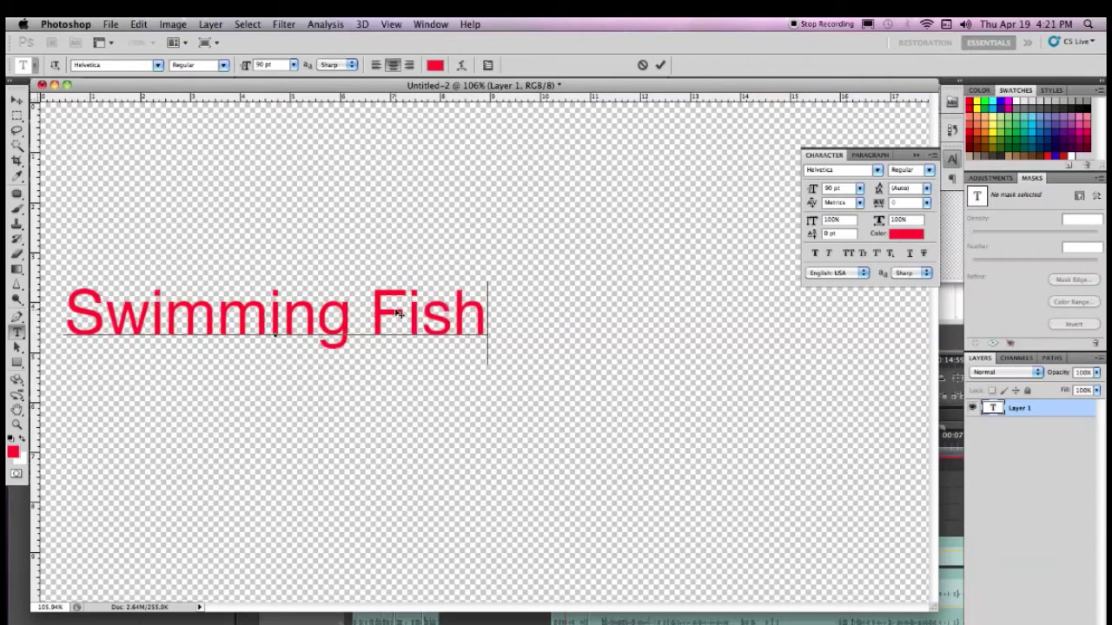
Step: Set the tracking of the whole "Swimming Fish" text to -10
left_click_drag(56, 328, 561, 377)
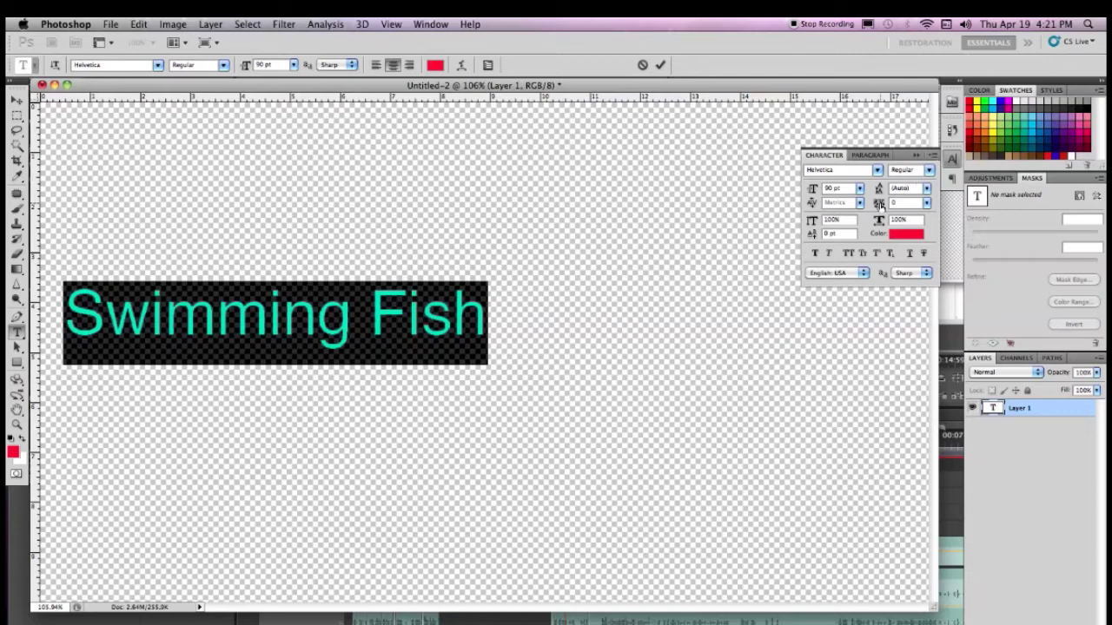
left_click(927, 203)
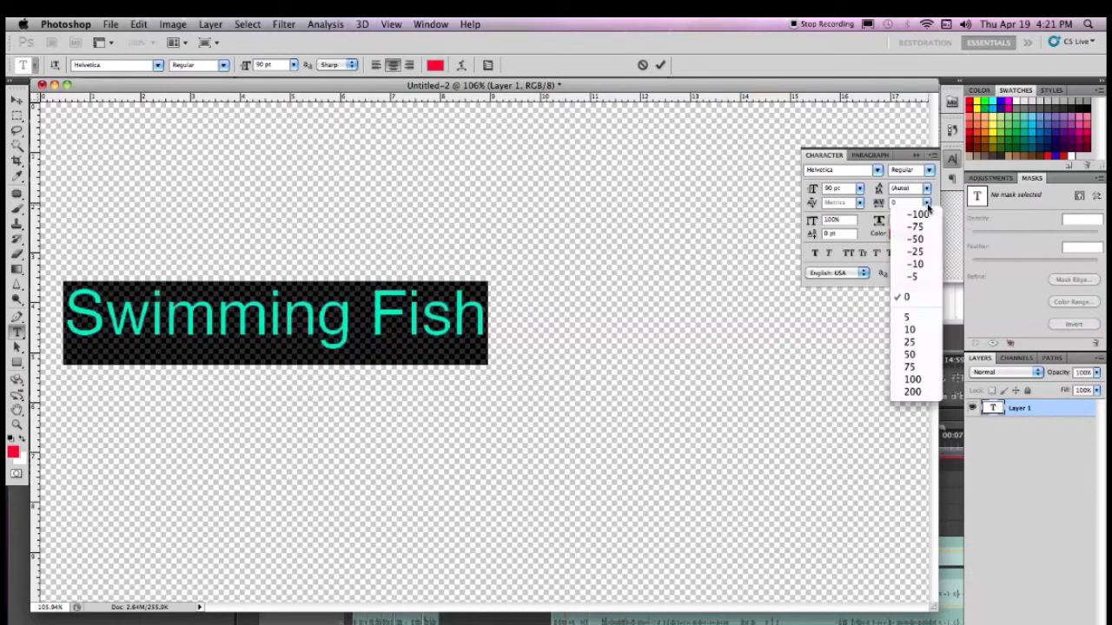
left_click(916, 264)
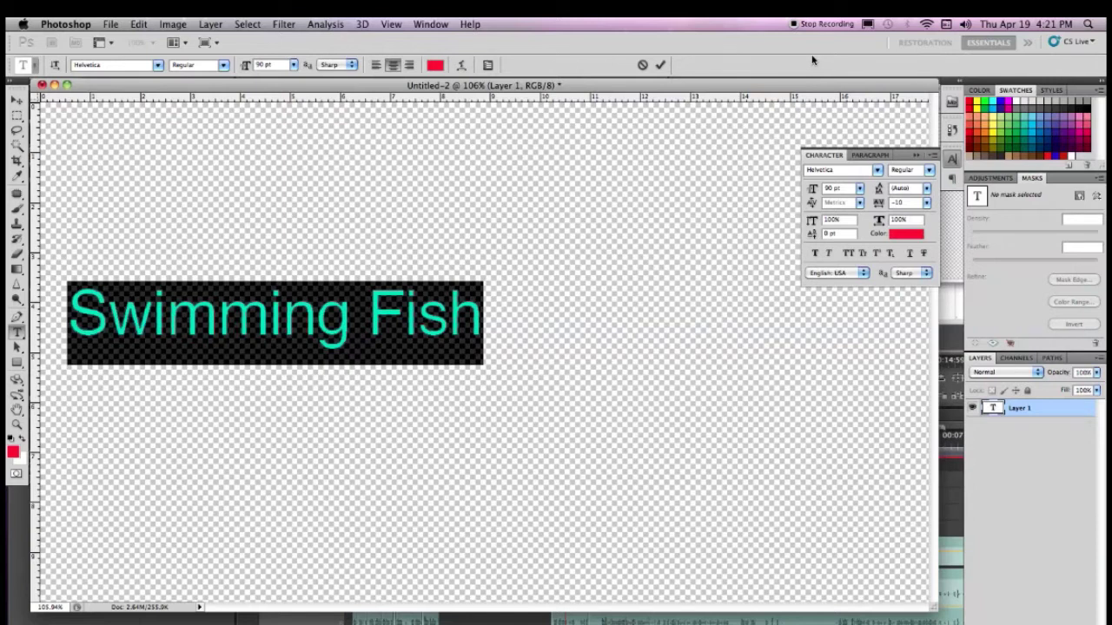
Step: Select the entire canvas and align the "Swimming Fish" layer to its horizontal center with the Move tool
left_click(16, 102)
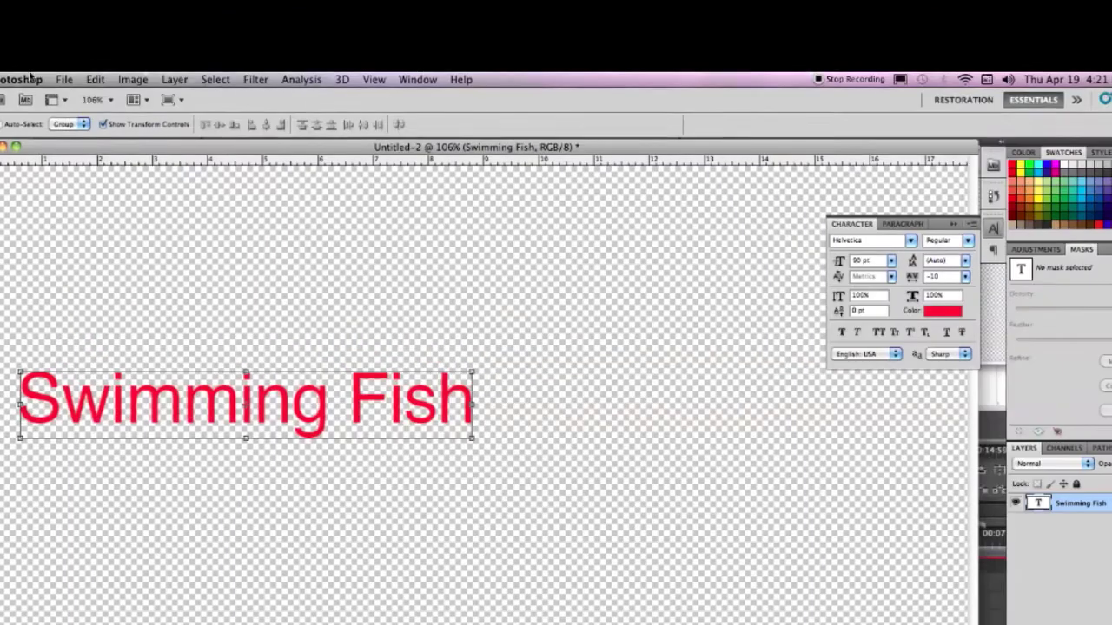
left_click(247, 23)
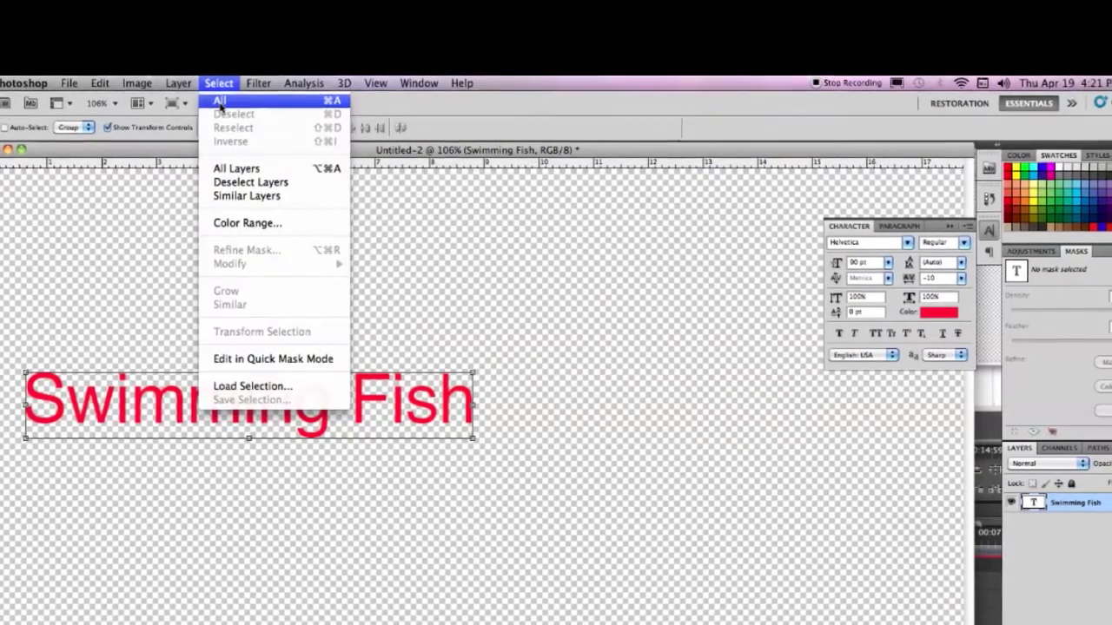
left_click(219, 99)
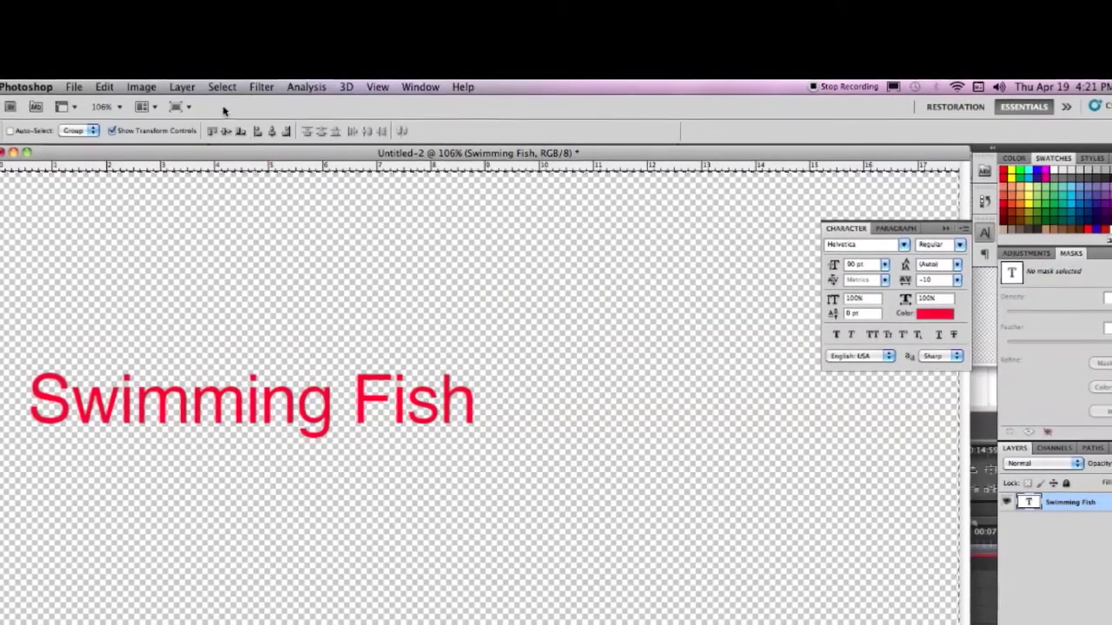
left_click(274, 134)
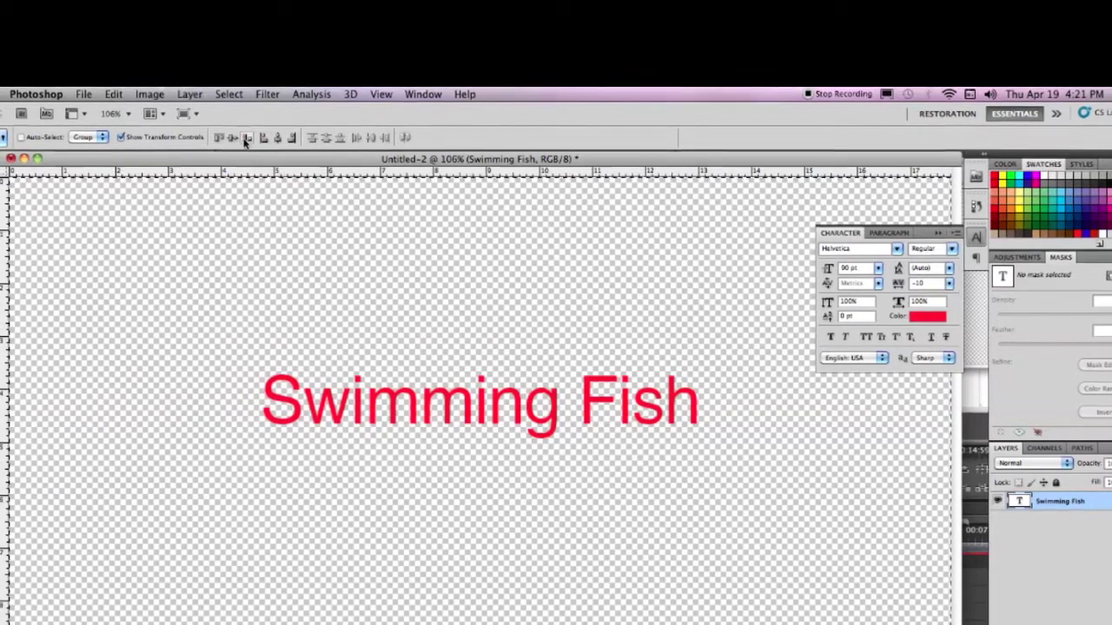
Step: Align the "Swimming Fish" layer to the vertical center of the selected canvas
left_click(234, 139)
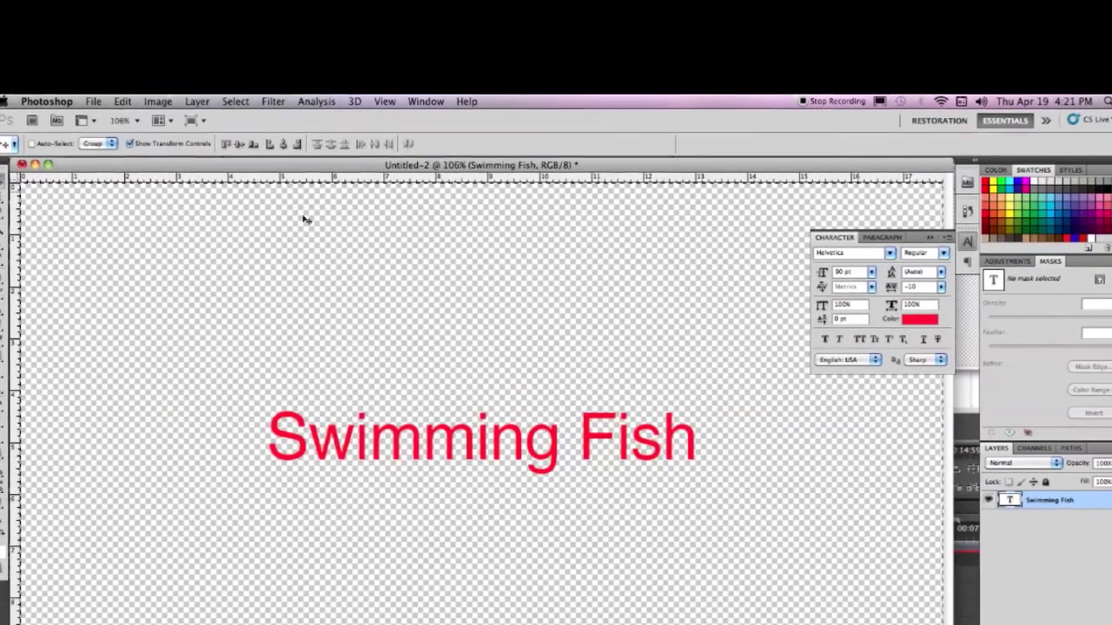
Step: Try to save the title document as Text.psd in the AETutorialsVDK folder
left_click(100, 107)
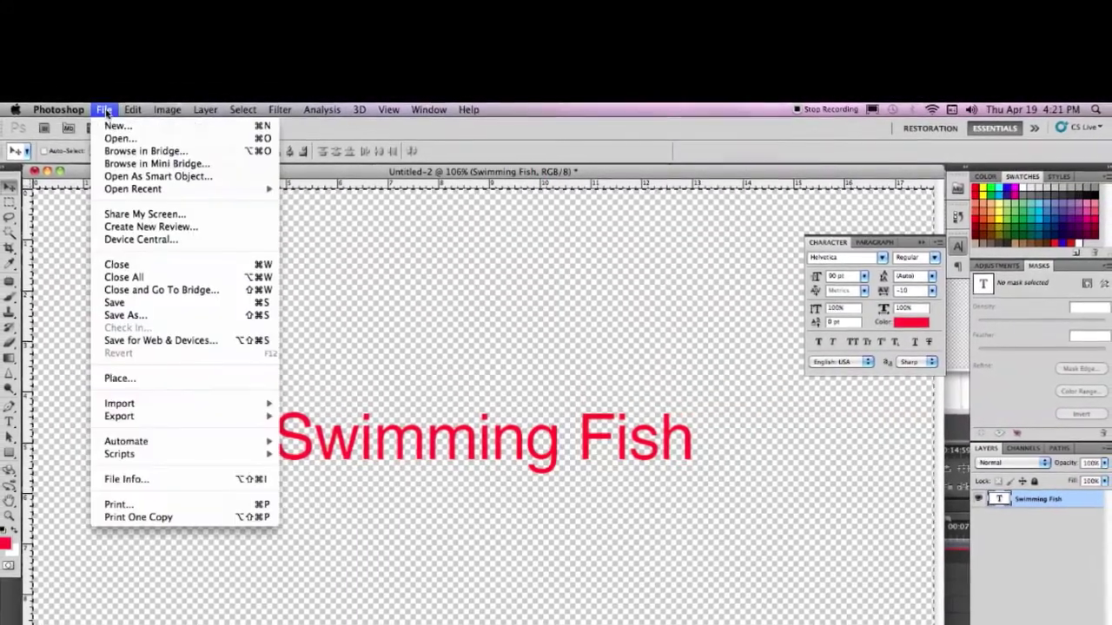
left_click(125, 307)
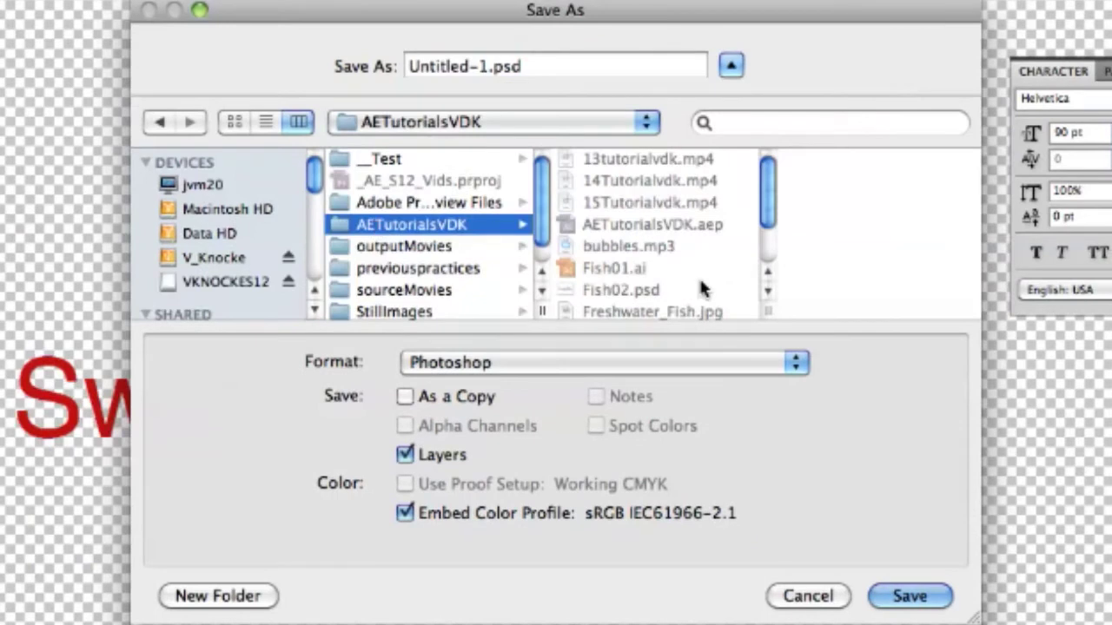
left_click(487, 67)
left_click_drag(489, 67, 322, 84)
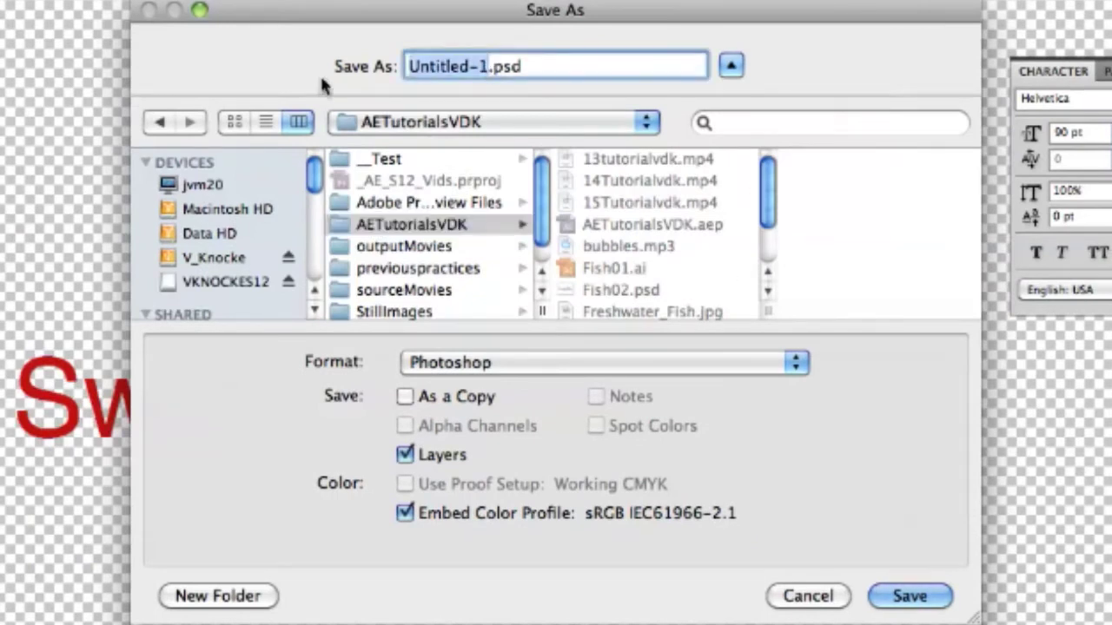
type("Text")
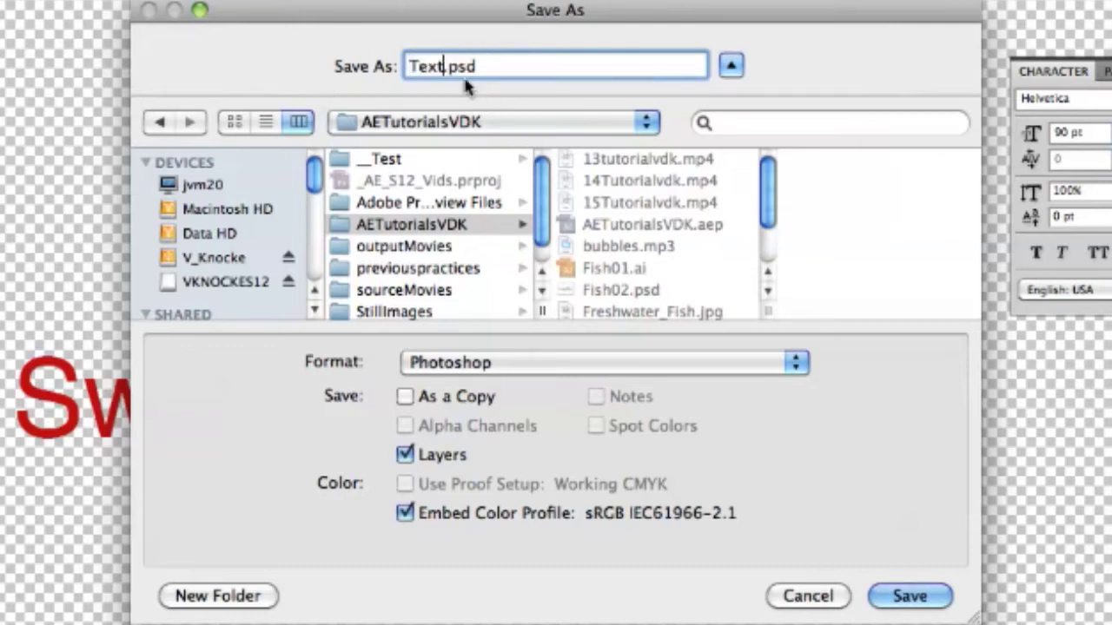
left_click(823, 599)
Step: Close the text.psd document and switch to the AETutorialsvdk project in After Effects
left_click(111, 6)
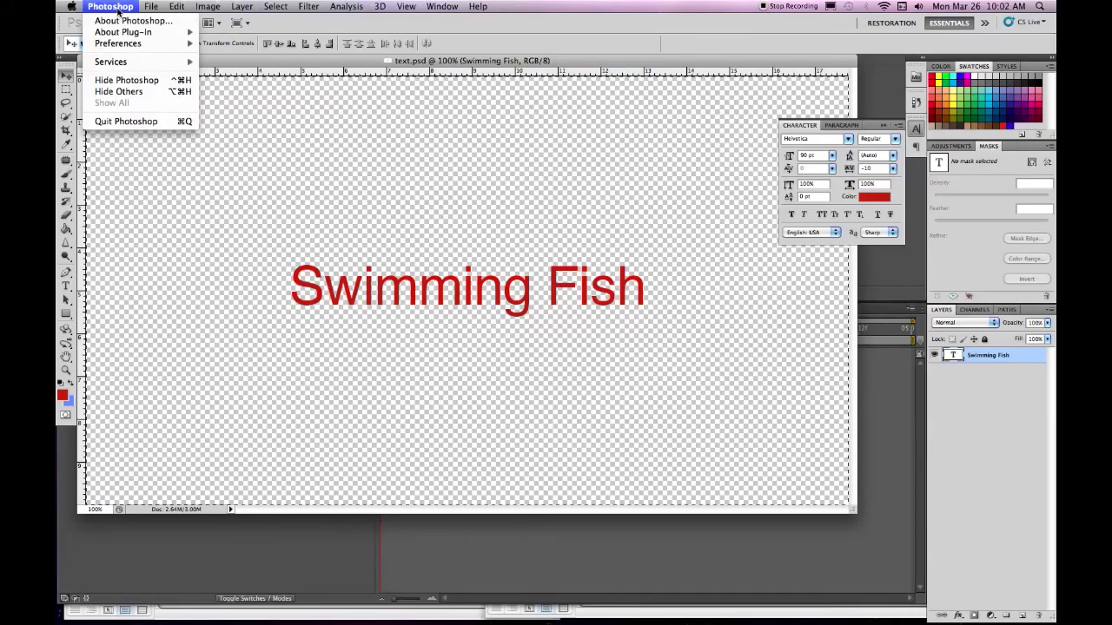
mouse_move(148, 7)
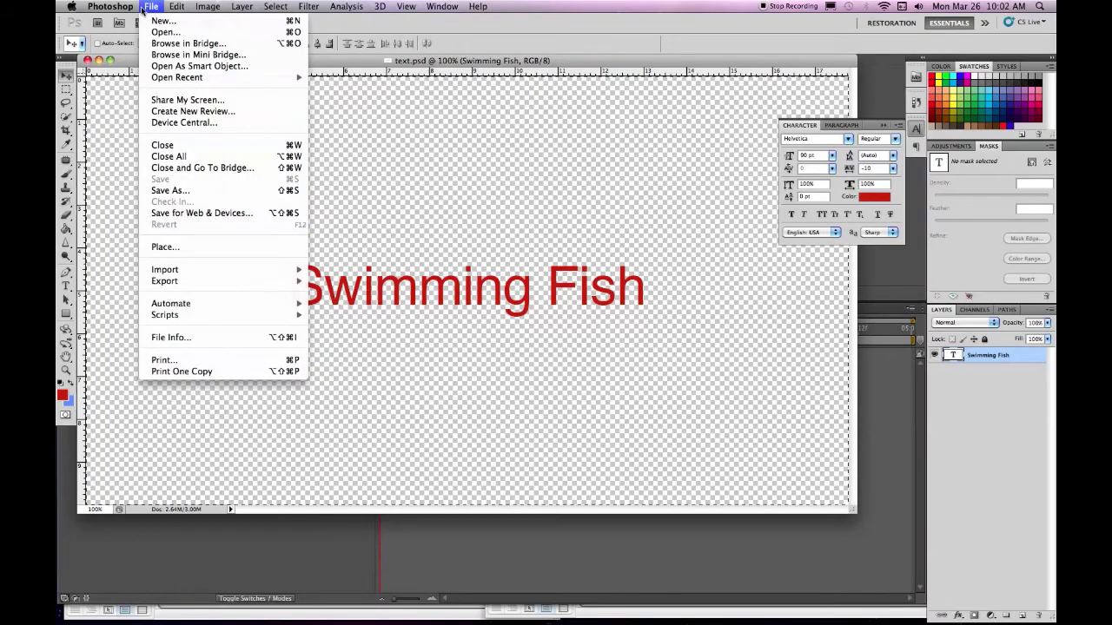
left_click(170, 146)
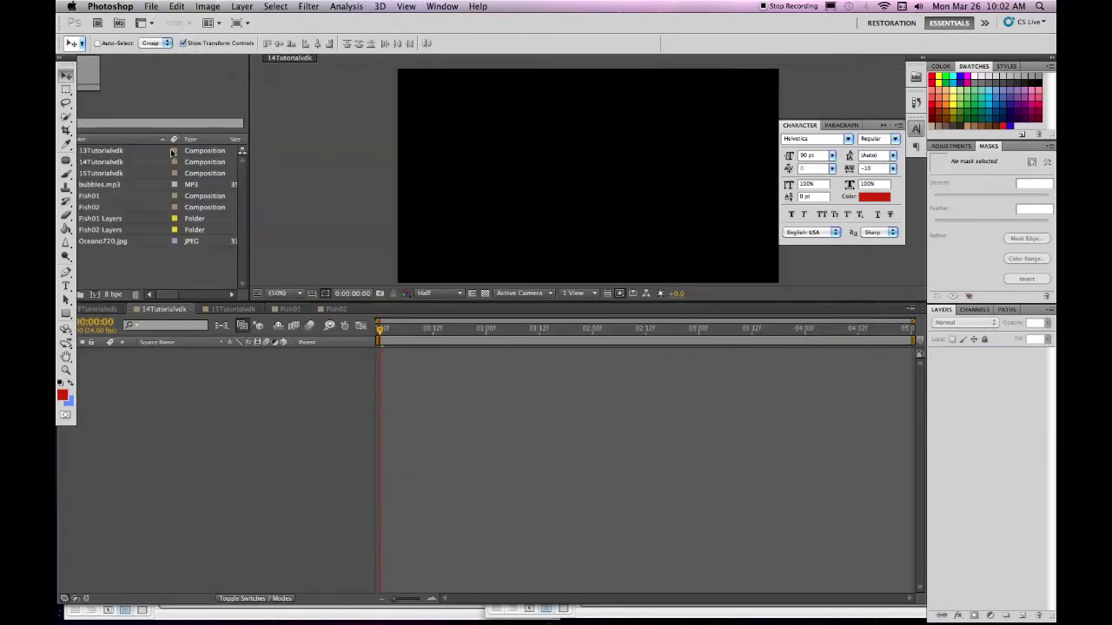
left_click(120, 255)
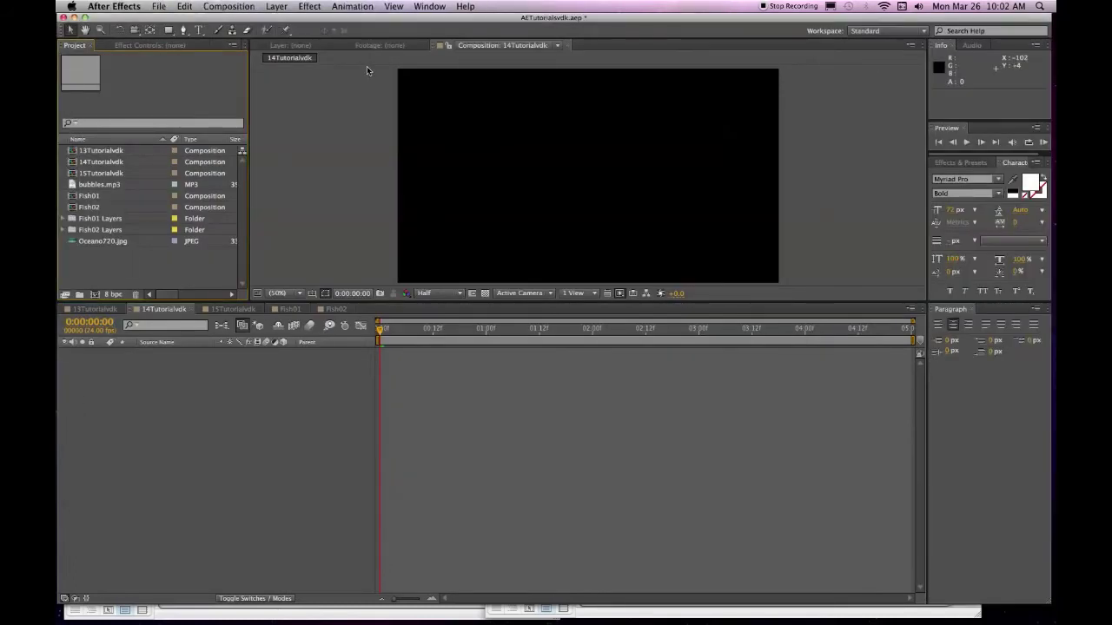
Step: Import text.psd as Composition - Retain Layer Sizes with editable layer styles
double_click(136, 268)
left_click(489, 209)
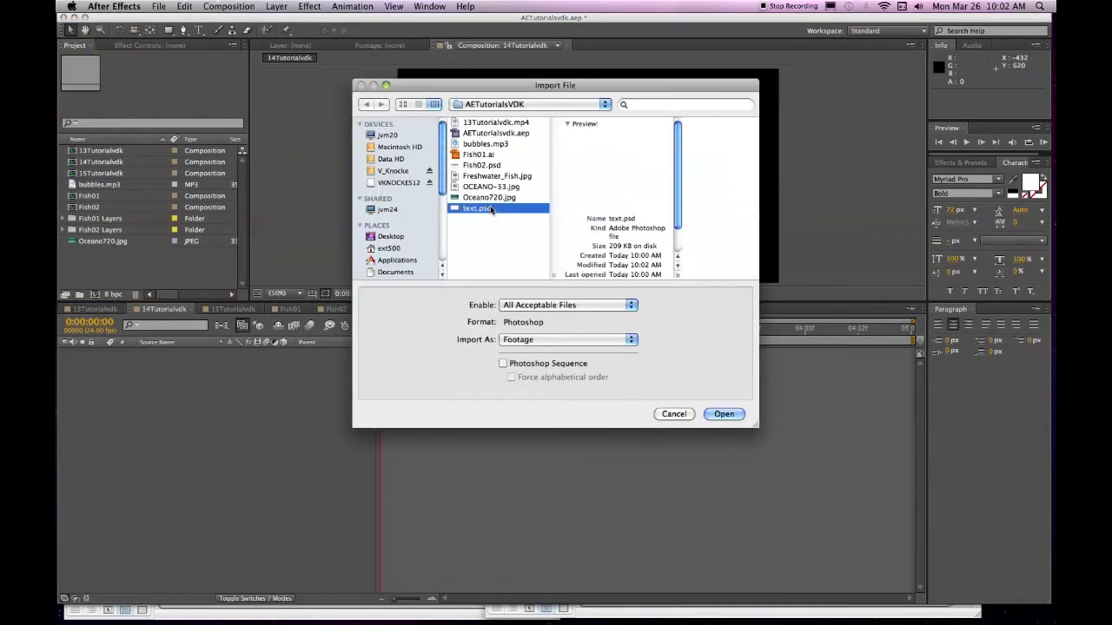
left_click(632, 340)
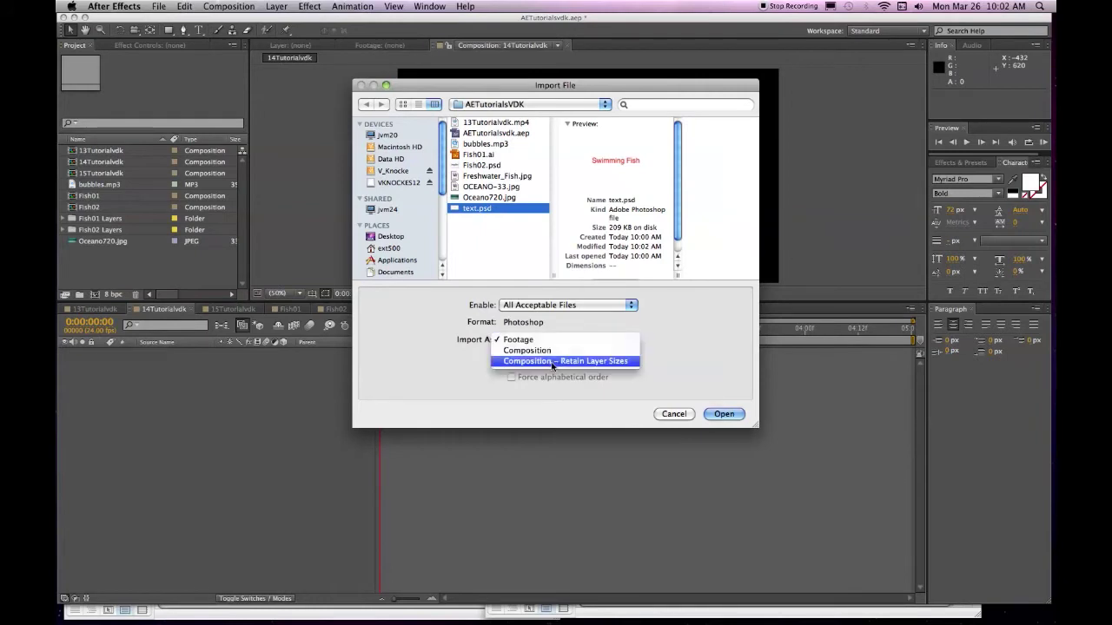
left_click(542, 361)
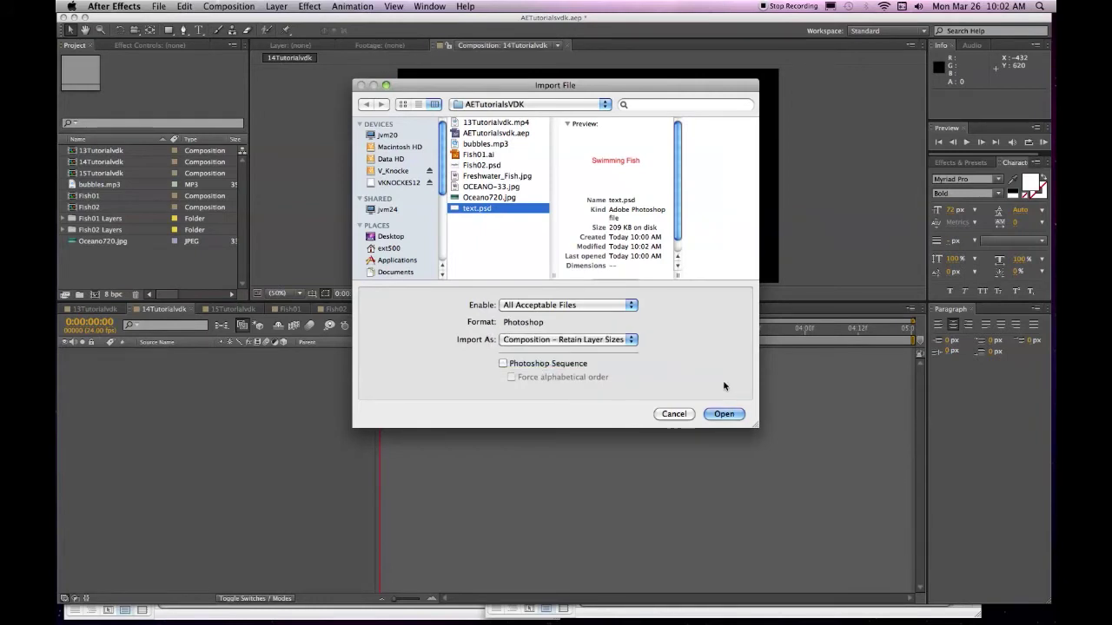
left_click(728, 415)
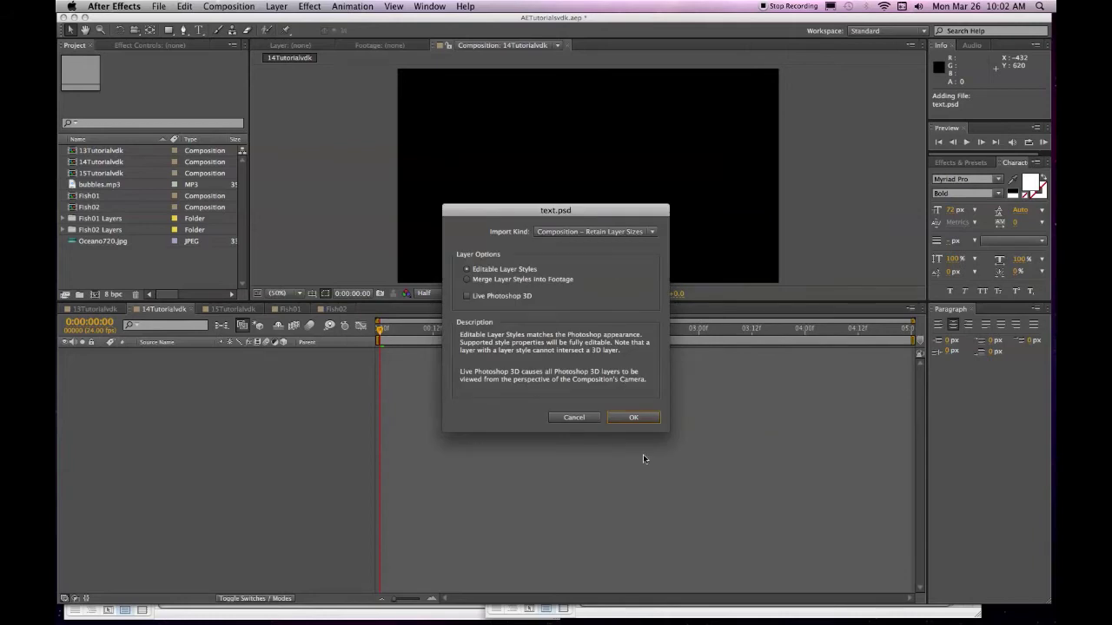
left_click(634, 418)
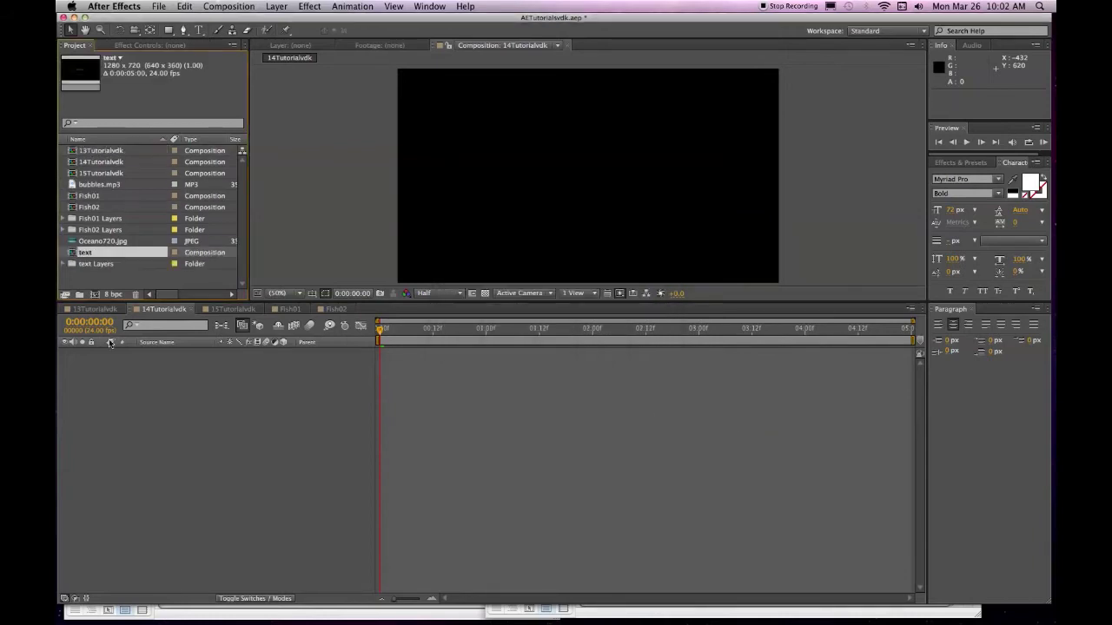
Step: Add the imported text composition as a layer in the 14Tutorialvdk composition's timeline
left_click(153, 310)
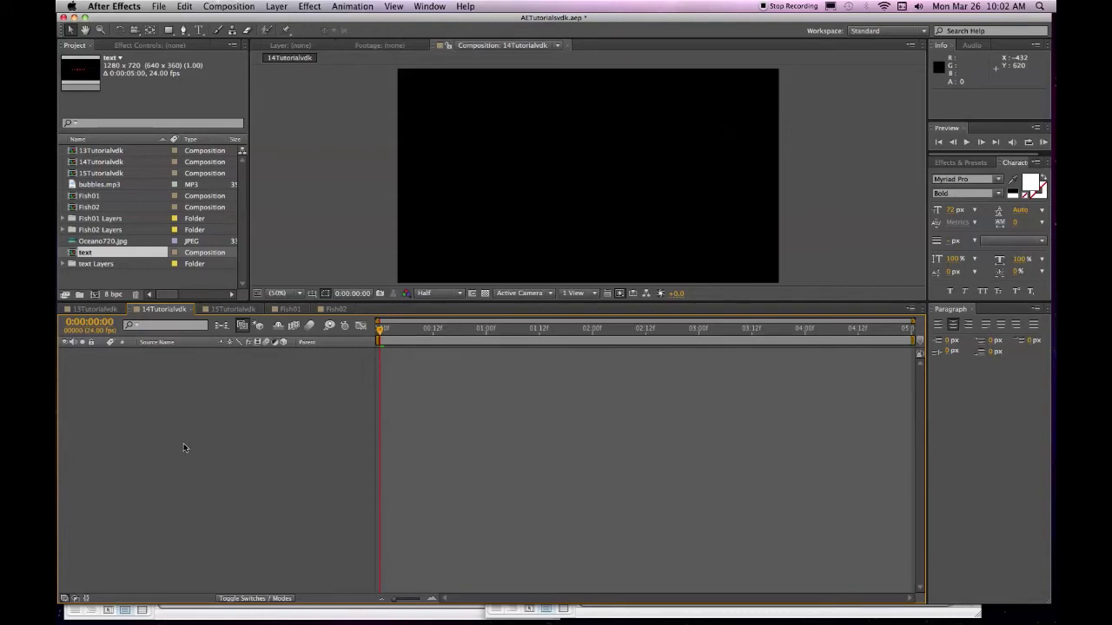
left_click(111, 311)
left_click(146, 310)
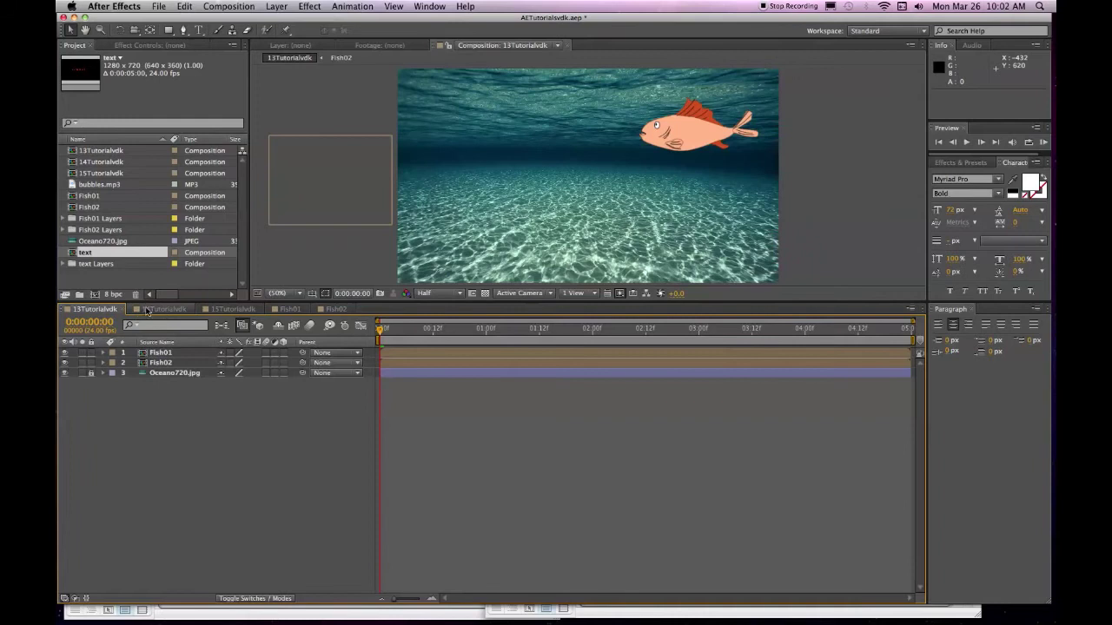
left_click_drag(73, 252, 151, 441)
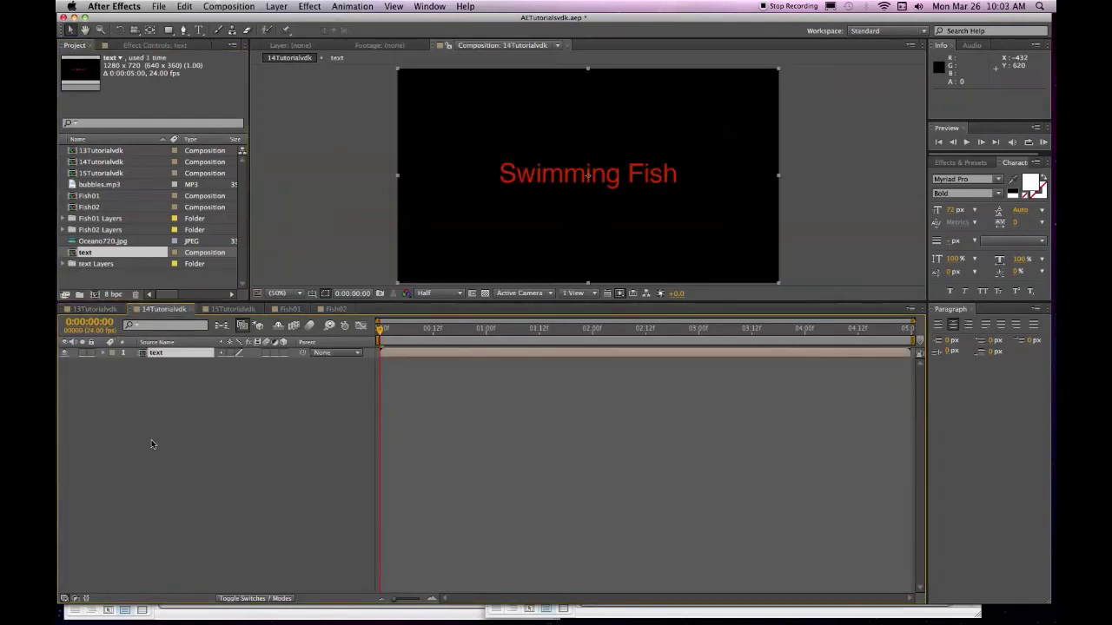
Step: Open the nested text composition and convert its Swimming Fish layer to editable text
double_click(143, 355)
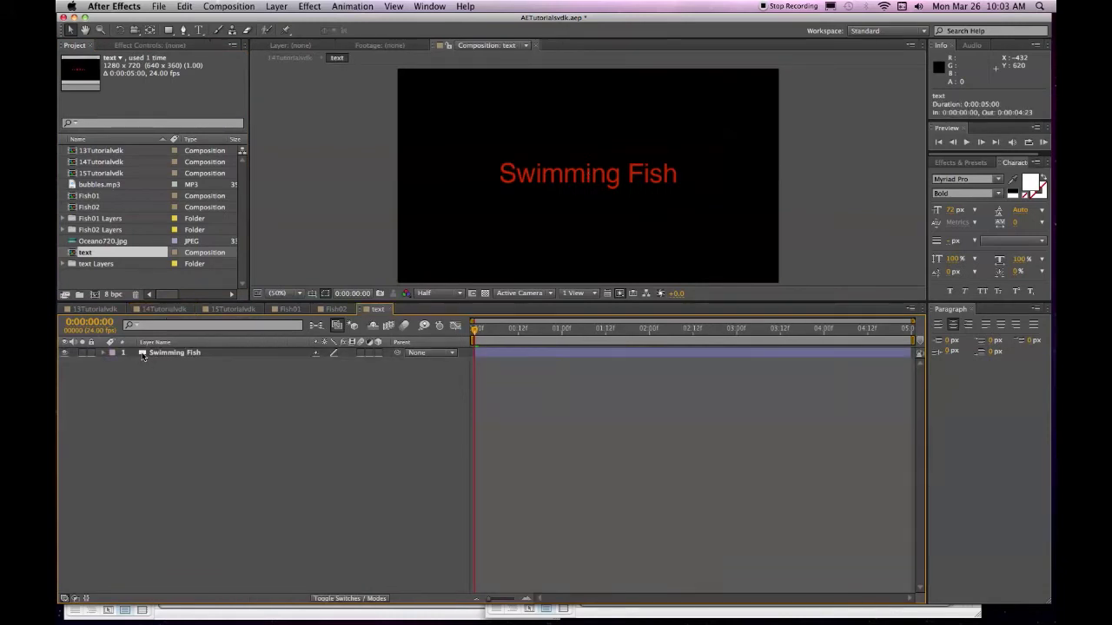
left_click(181, 354)
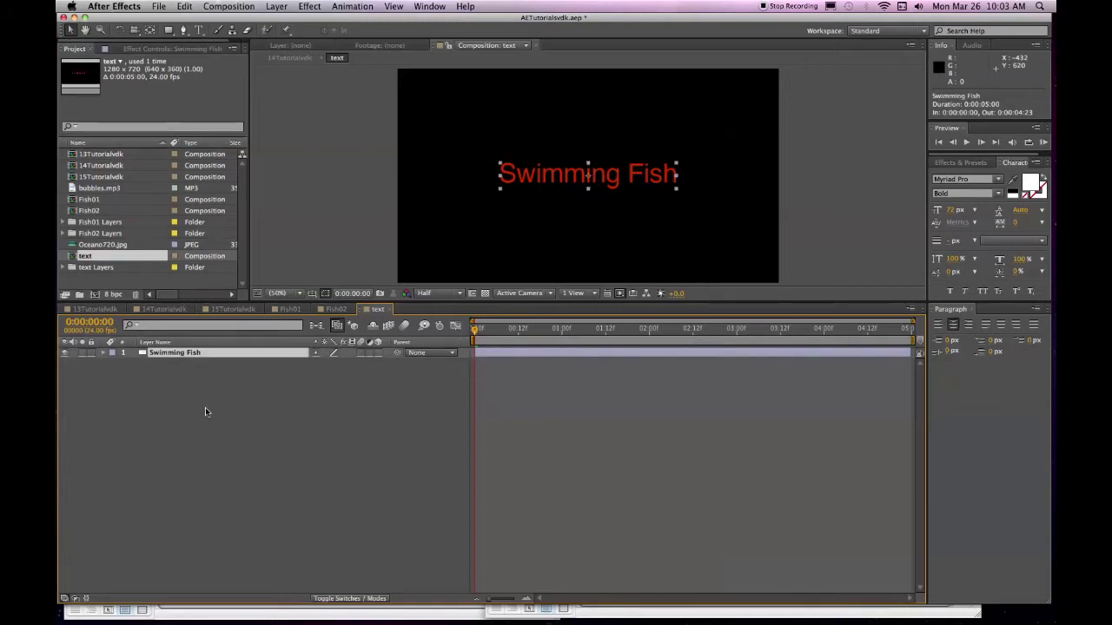
left_click(276, 7)
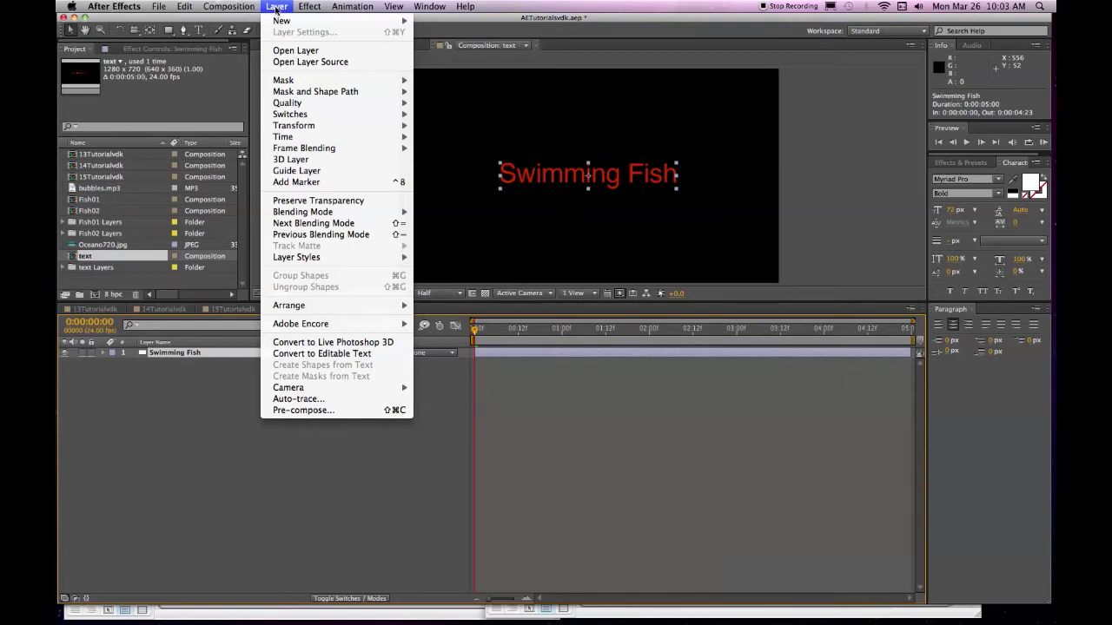
left_click(340, 355)
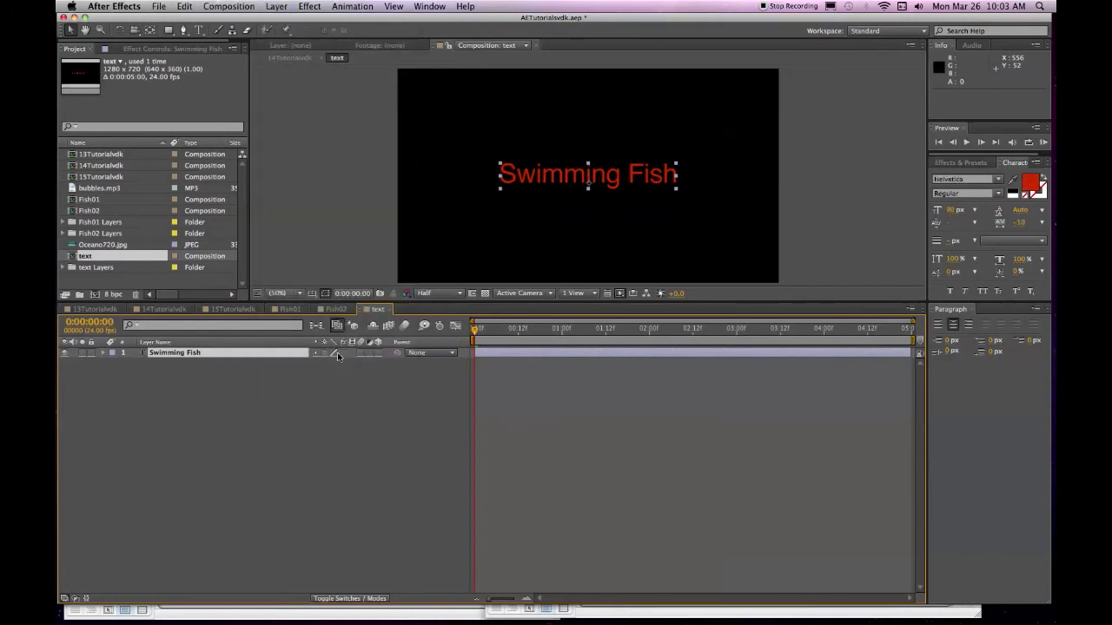
Step: Browse the animation presets in Adobe Bridge and open the Text presets folder
left_click(366, 7)
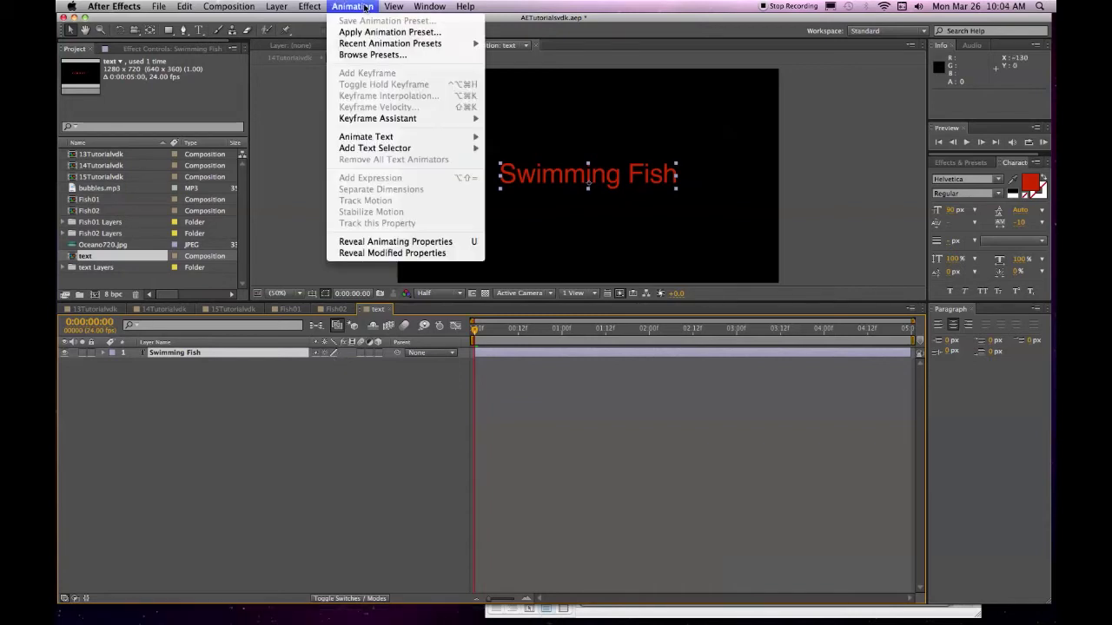
left_click(371, 55)
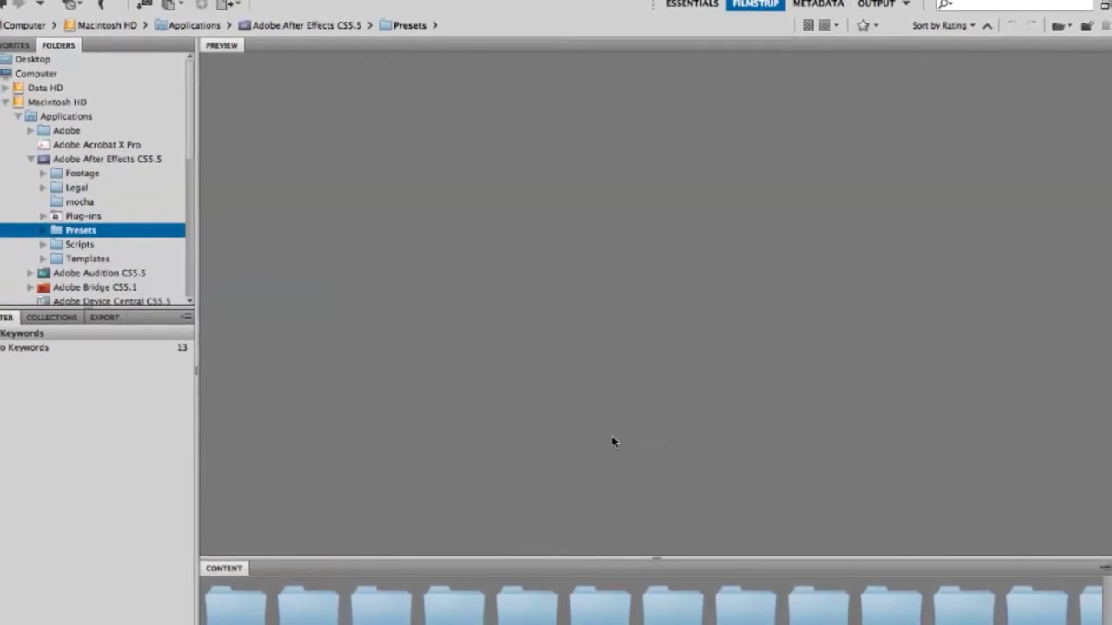
left_click(732, 14)
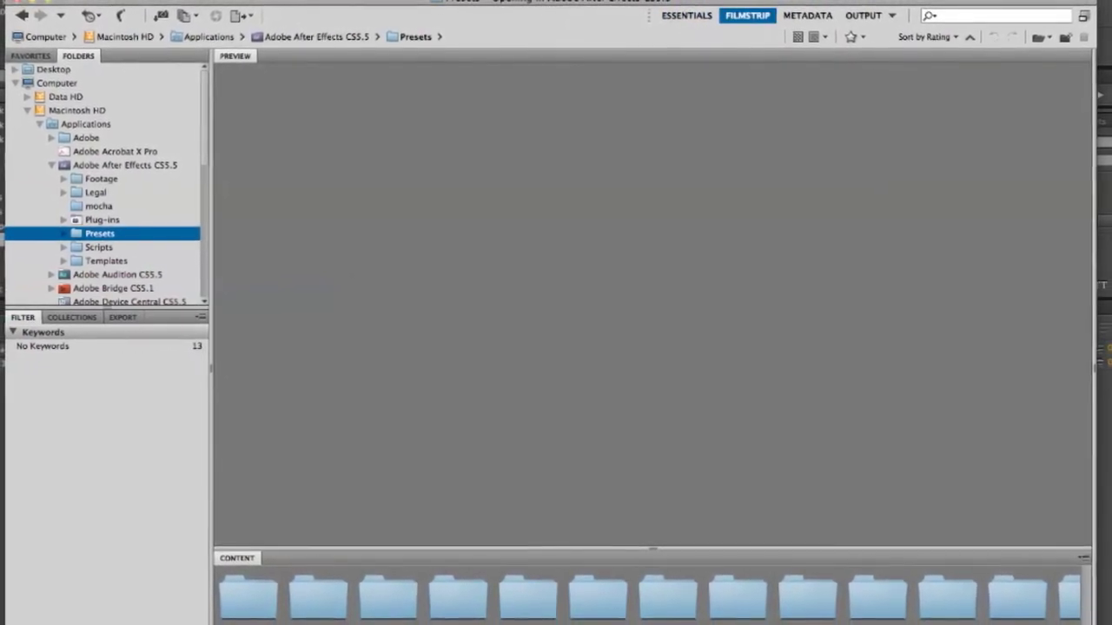
left_click(804, 602)
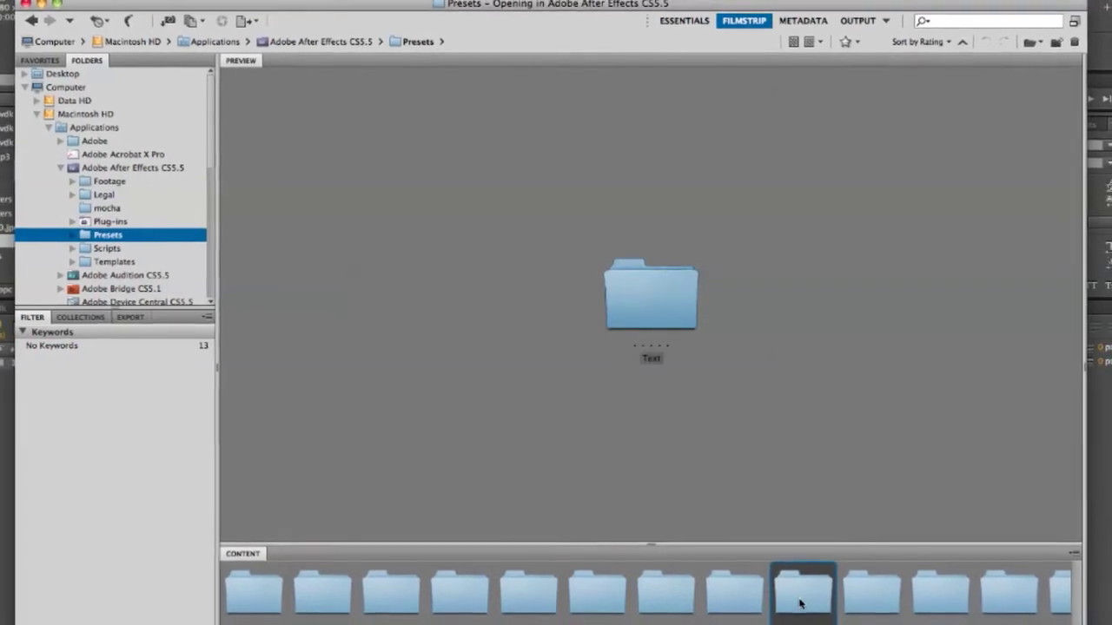
double_click(800, 602)
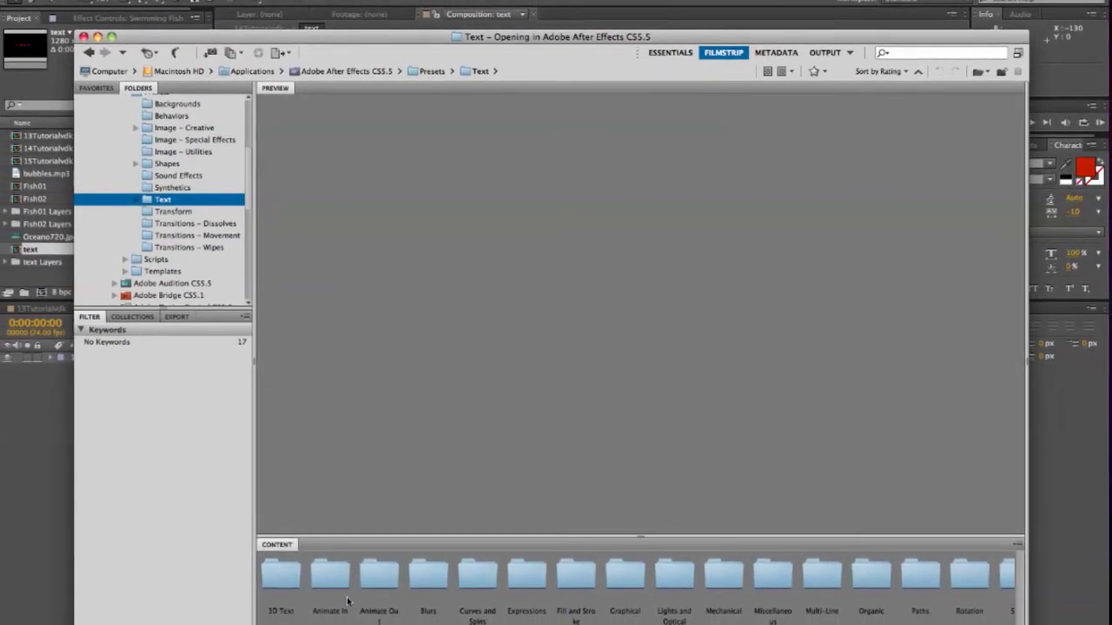
Step: Apply the Evaporate preset from the Blurs folder of the text presets to the Swimming Fish layer
left_click(866, 575)
double_click(862, 575)
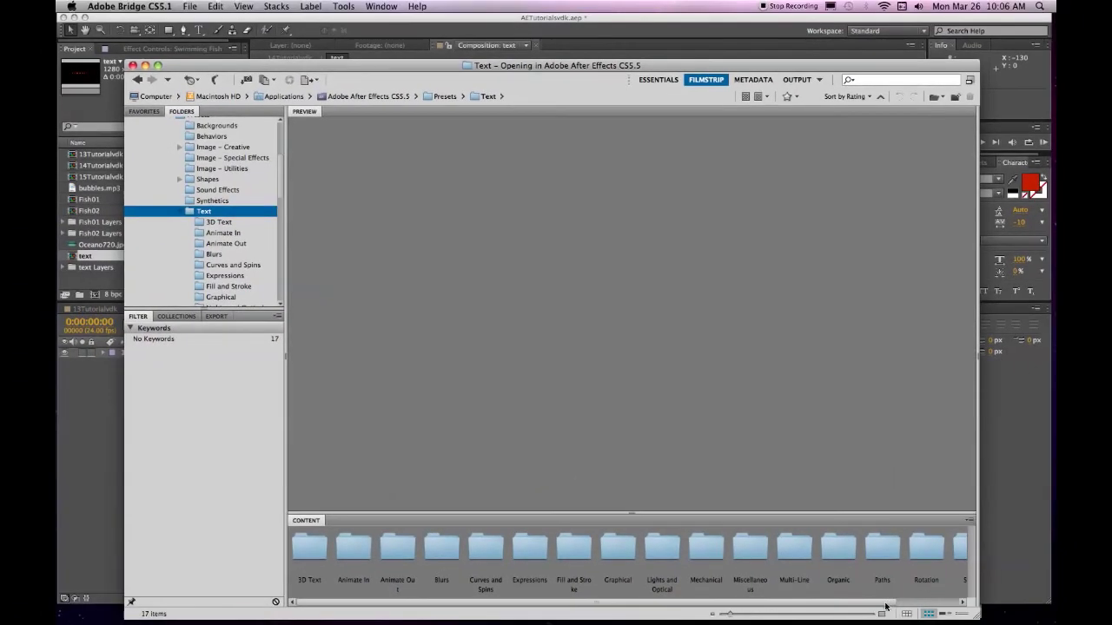
left_click(438, 550)
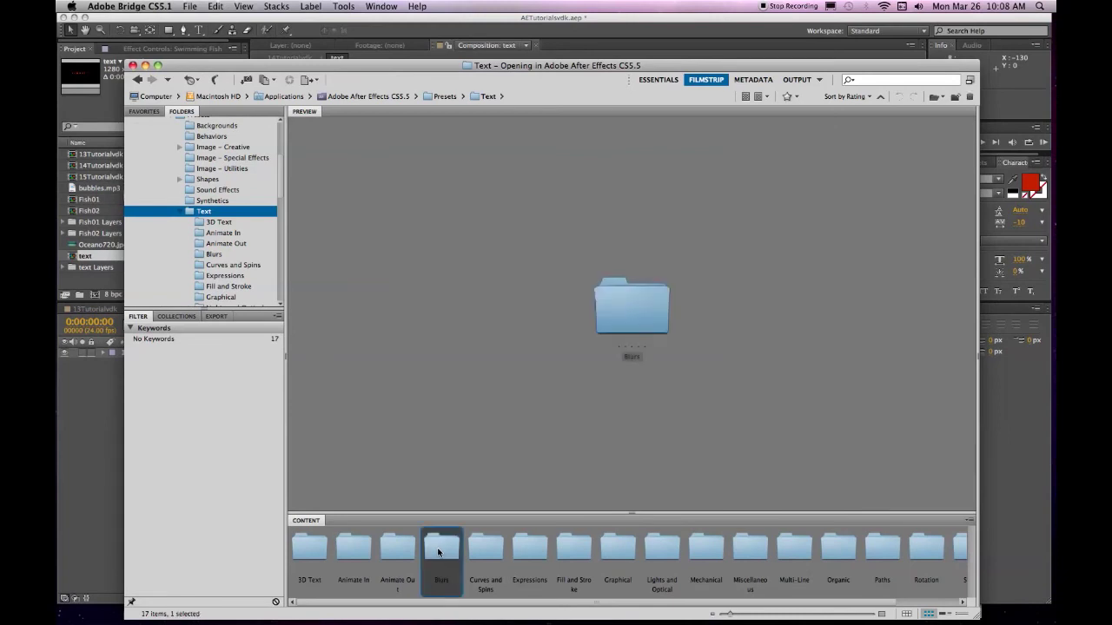
double_click(437, 549)
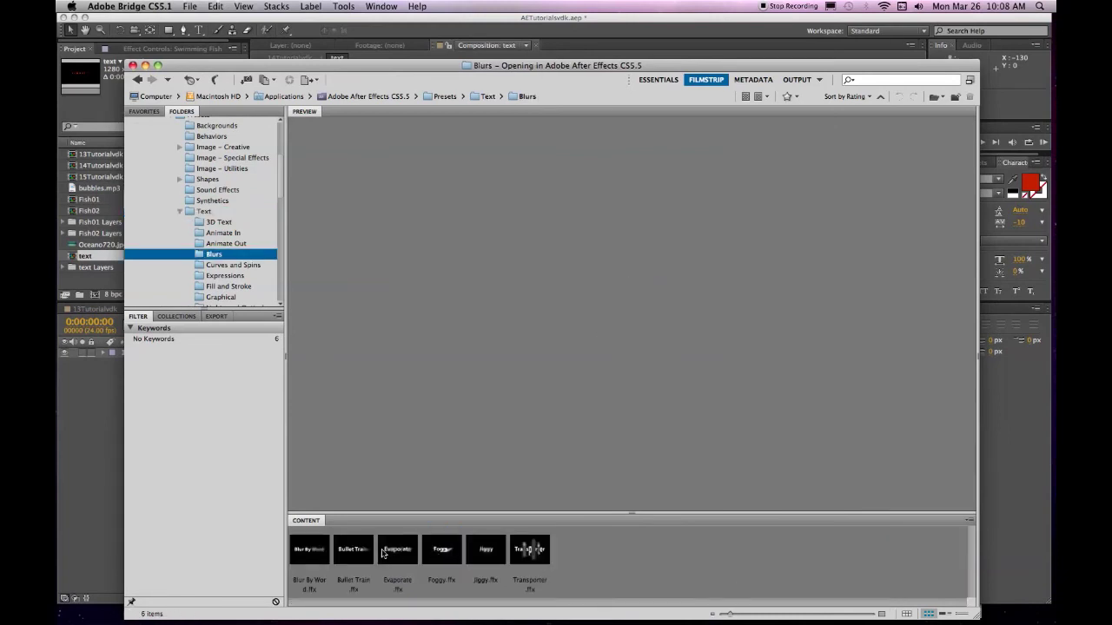
left_click(396, 550)
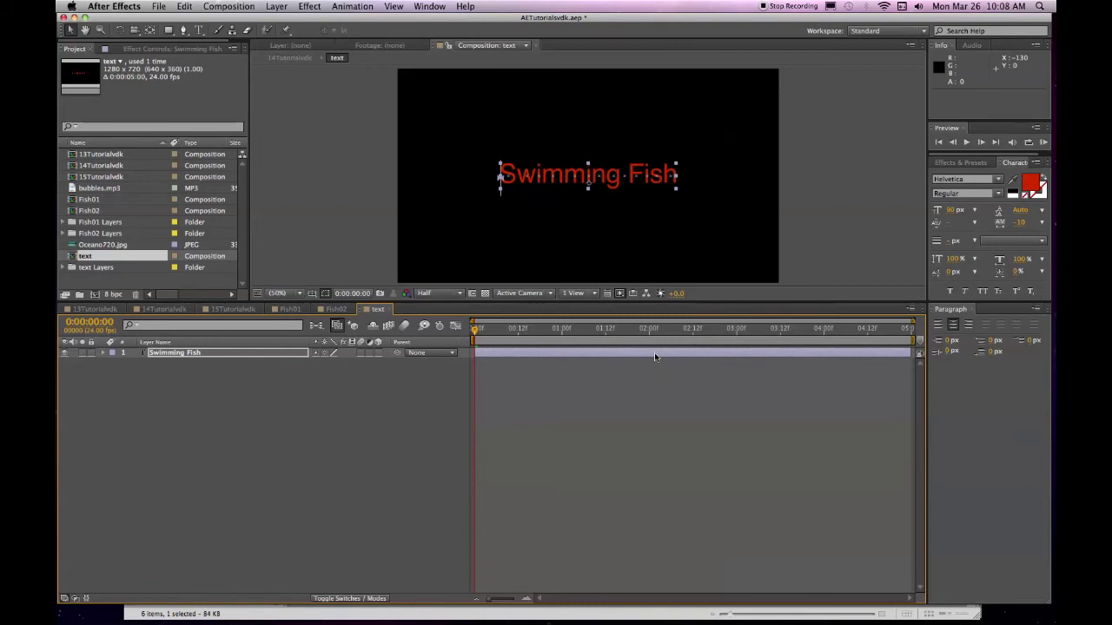
Step: Play a RAM preview of the Swimming Fish text animation, stop it and return the current time to 0:00:00:00
left_click(1043, 142)
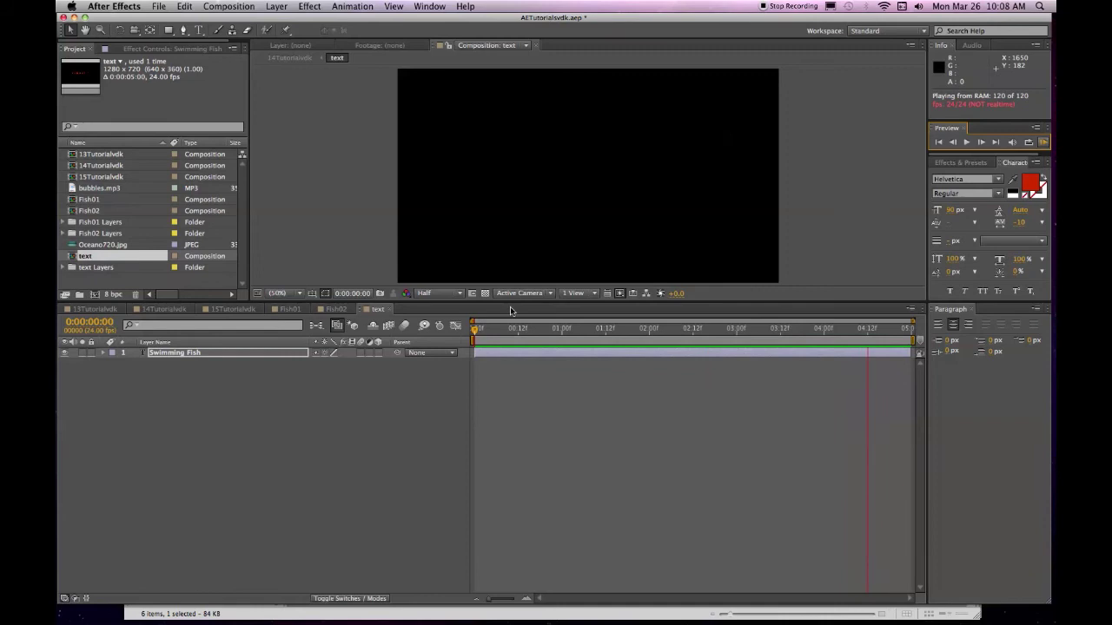
key("space")
key("space")
type("0")
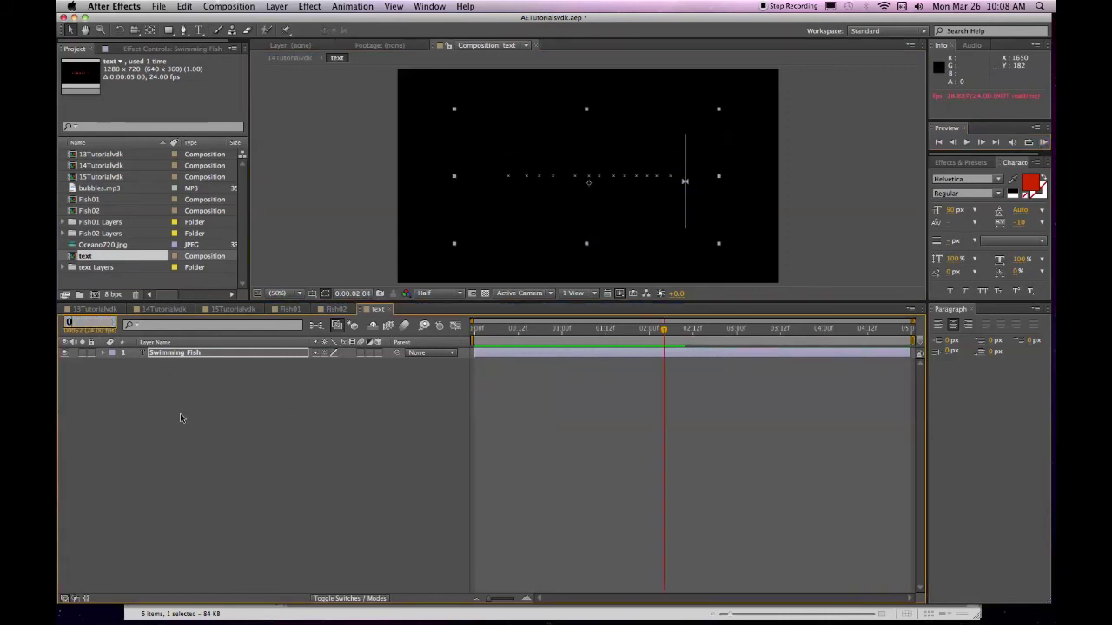
key("Return")
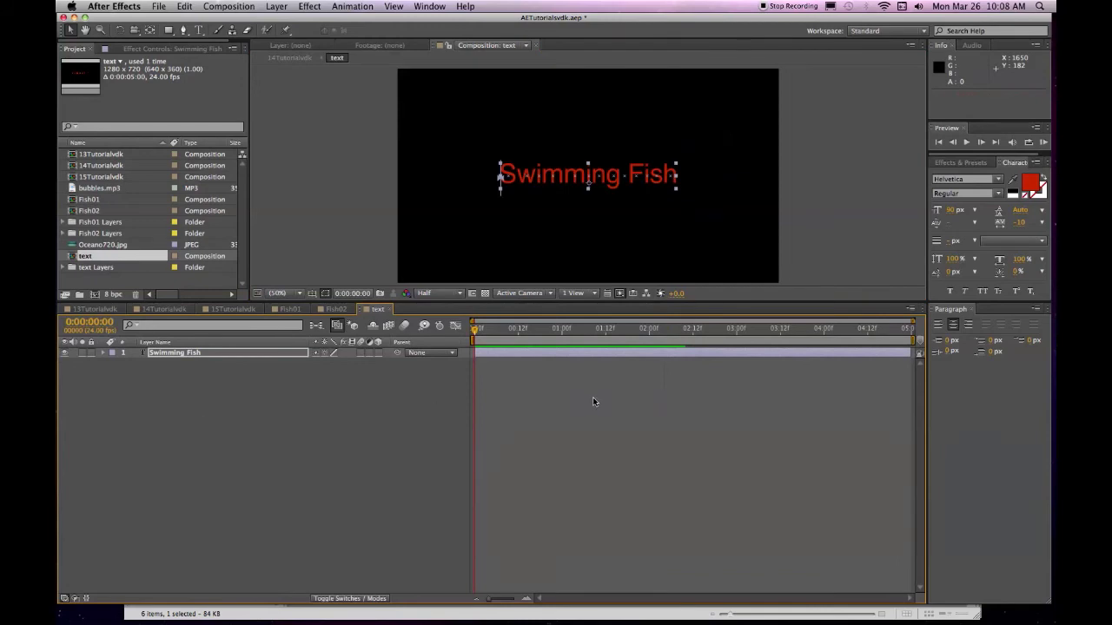
Step: Expand the Swimming Fish layer's text properties and show only its keyframed property, the Range Selector 1 Offset
left_click(103, 353)
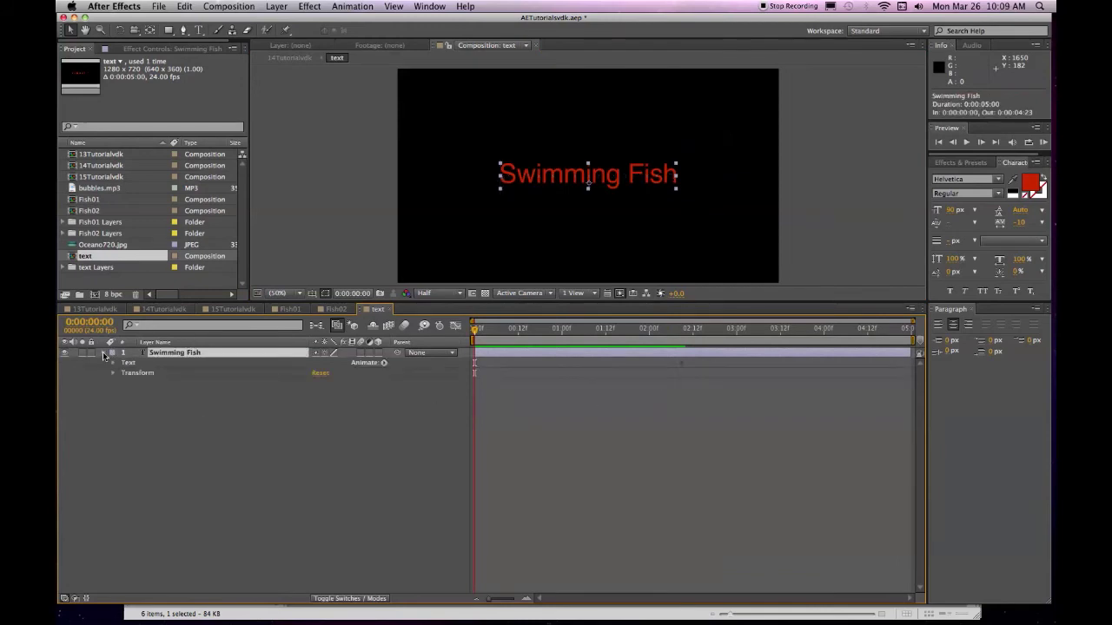
left_click(112, 363)
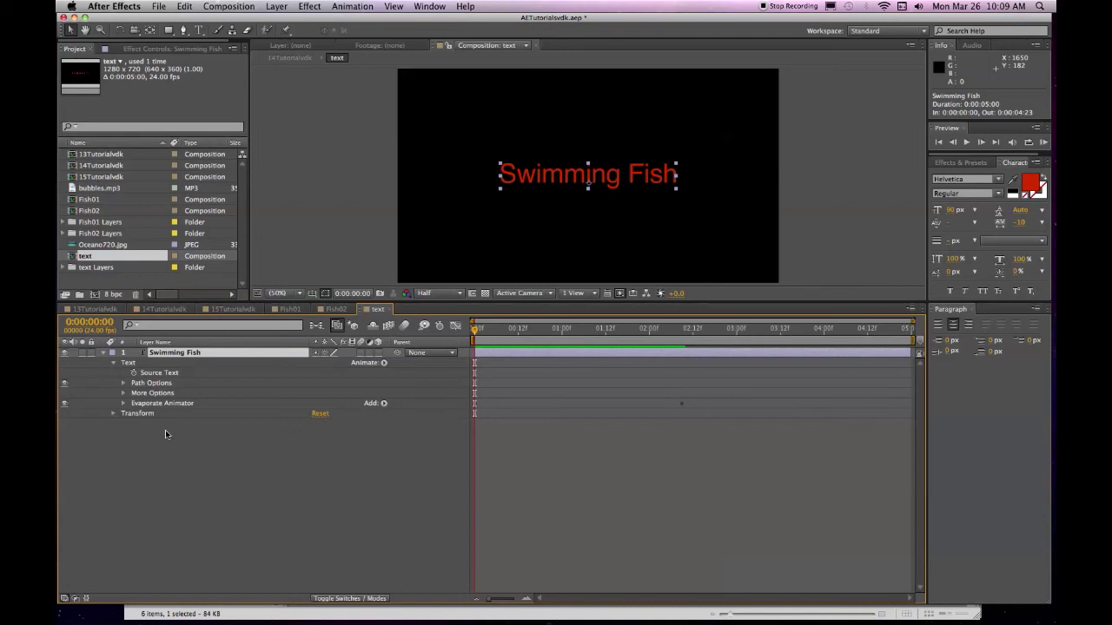
key("u")
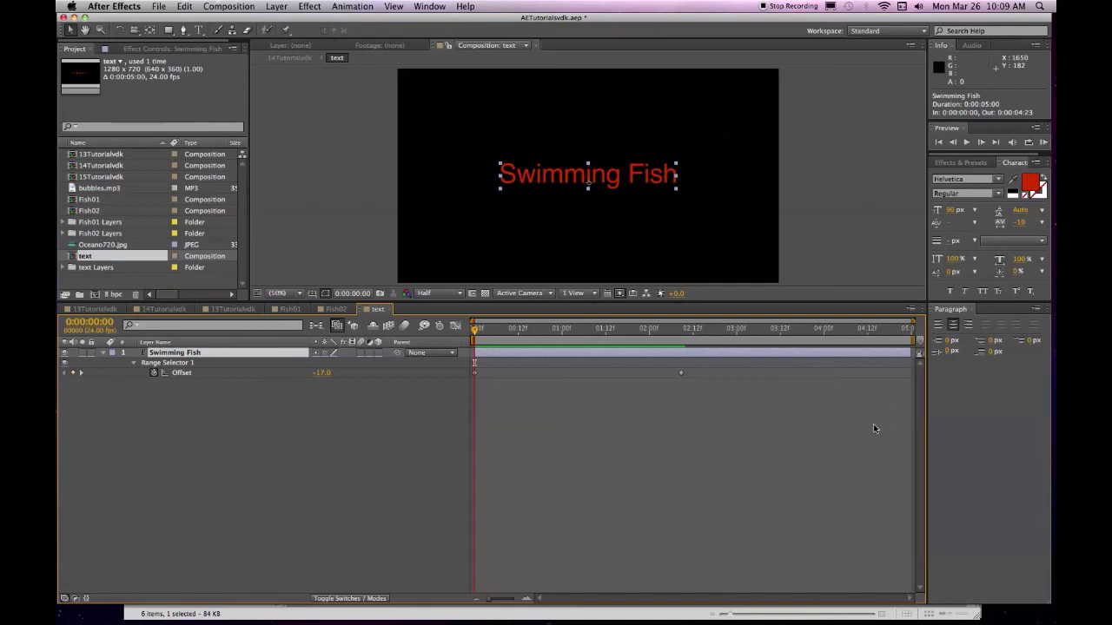
Step: Select both Offset keyframes of the Swimming Fish layer, time-reverse them with the Keyframe Assistant, and deselect everything
left_click_drag(906, 410, 469, 369)
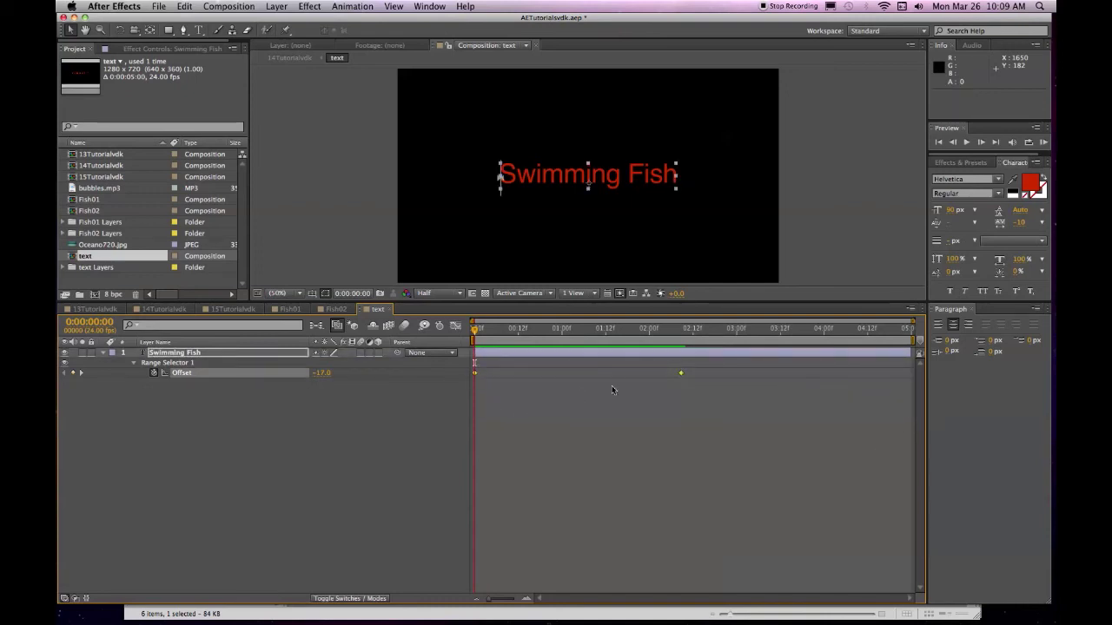
right_click(682, 376)
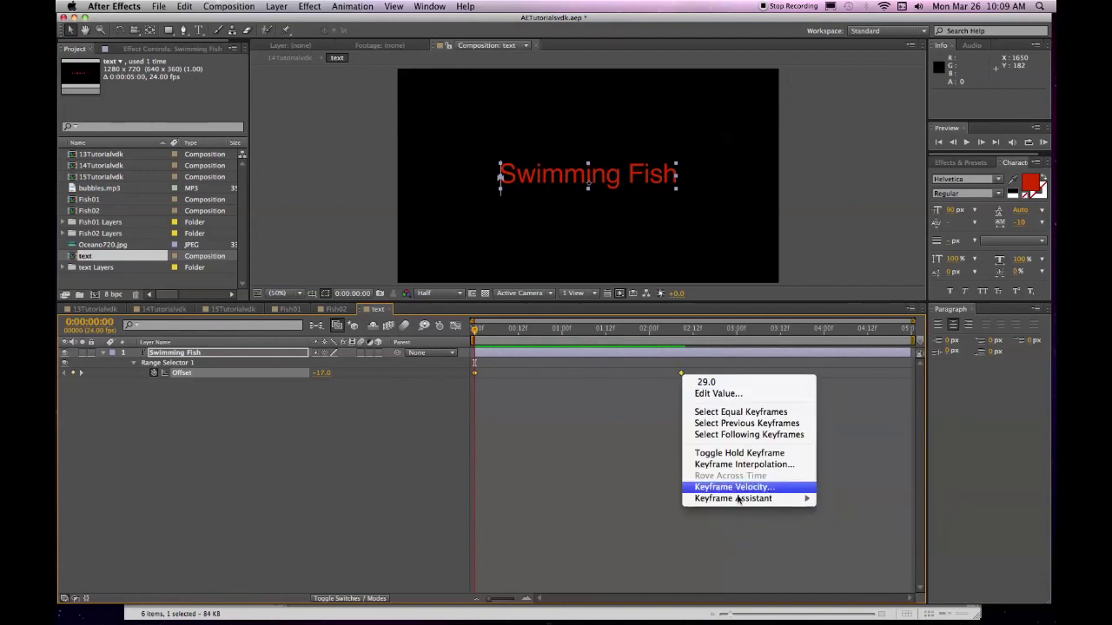
mouse_move(743, 500)
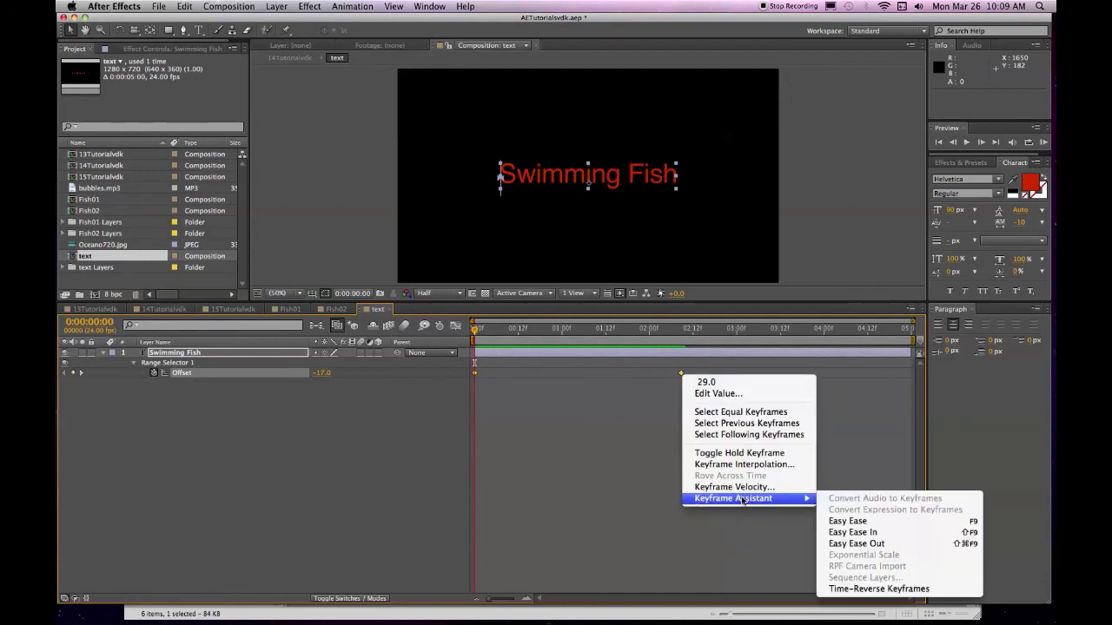
left_click(902, 590)
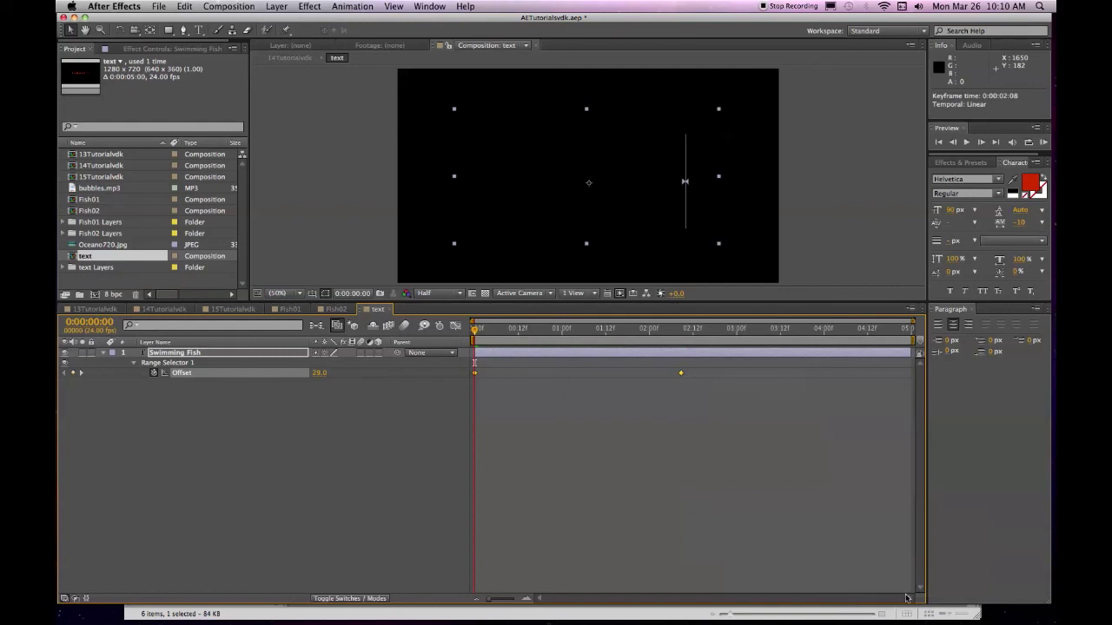
left_click(305, 493)
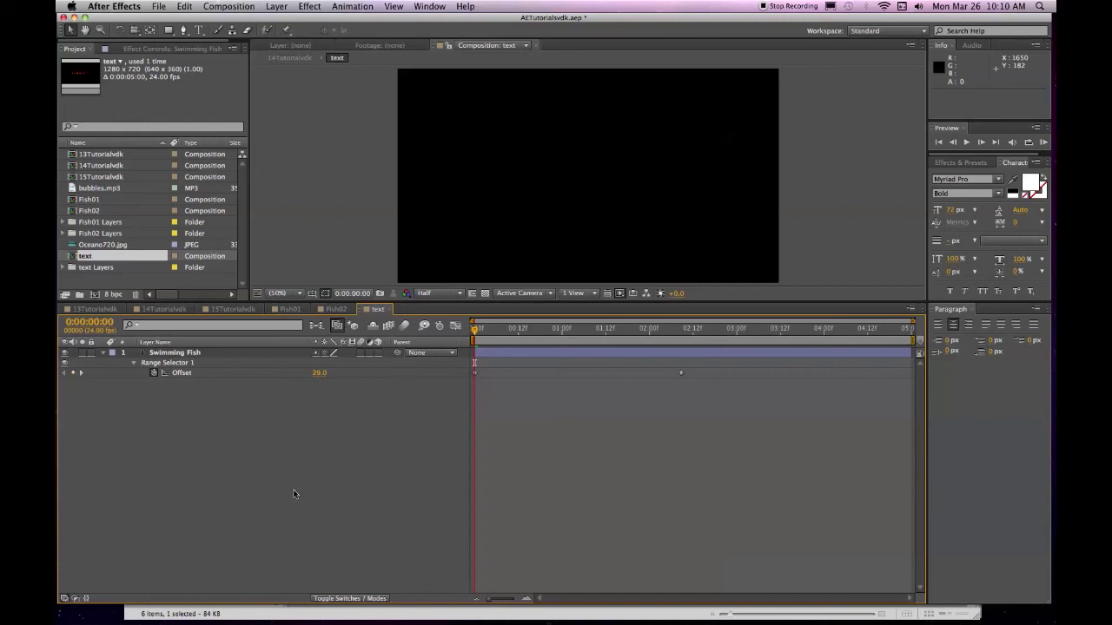
Step: Play a RAM preview of the reversed text animation, stop it and set the current time back to 0:00:00:00
left_click(1042, 142)
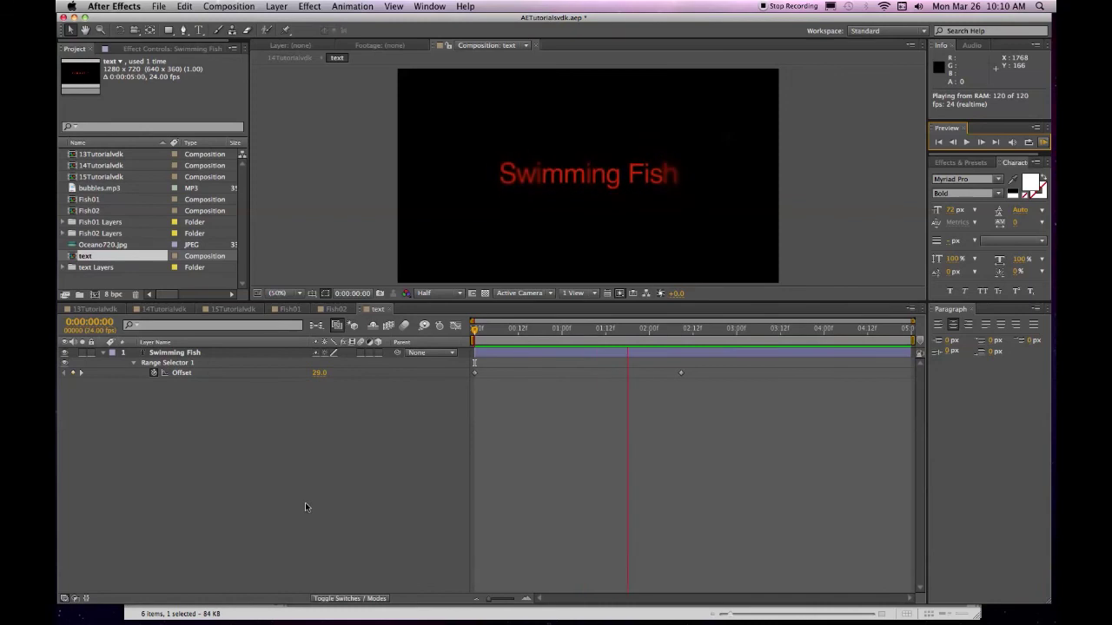
key("space")
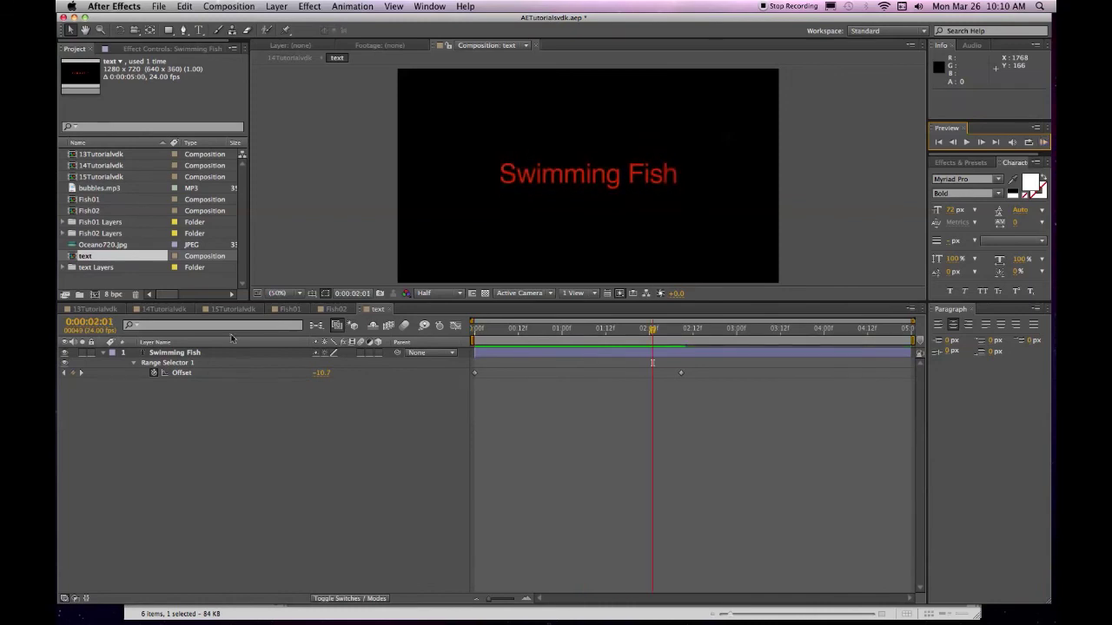
left_click(90, 322)
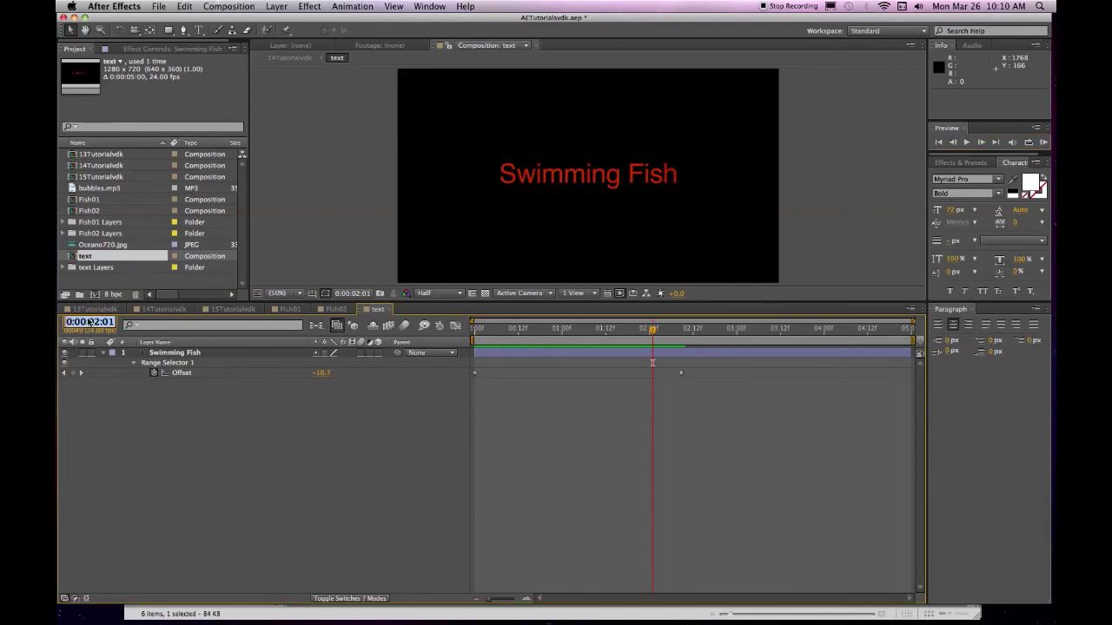
type("0")
key("Return")
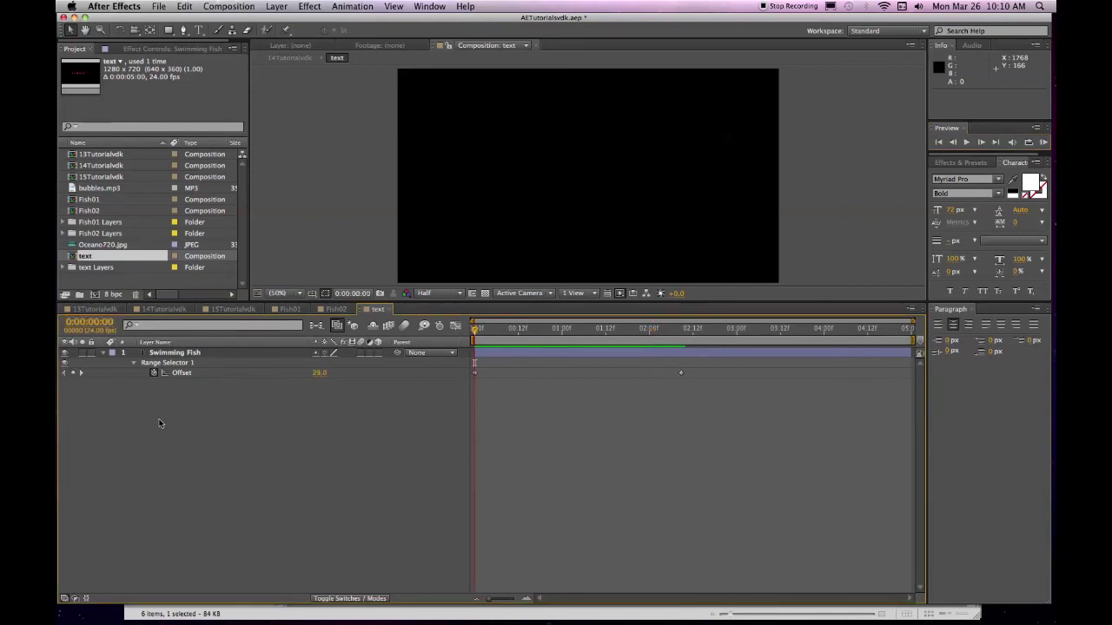
Step: Save the AETutorialsvdk.aep project
left_click(156, 6)
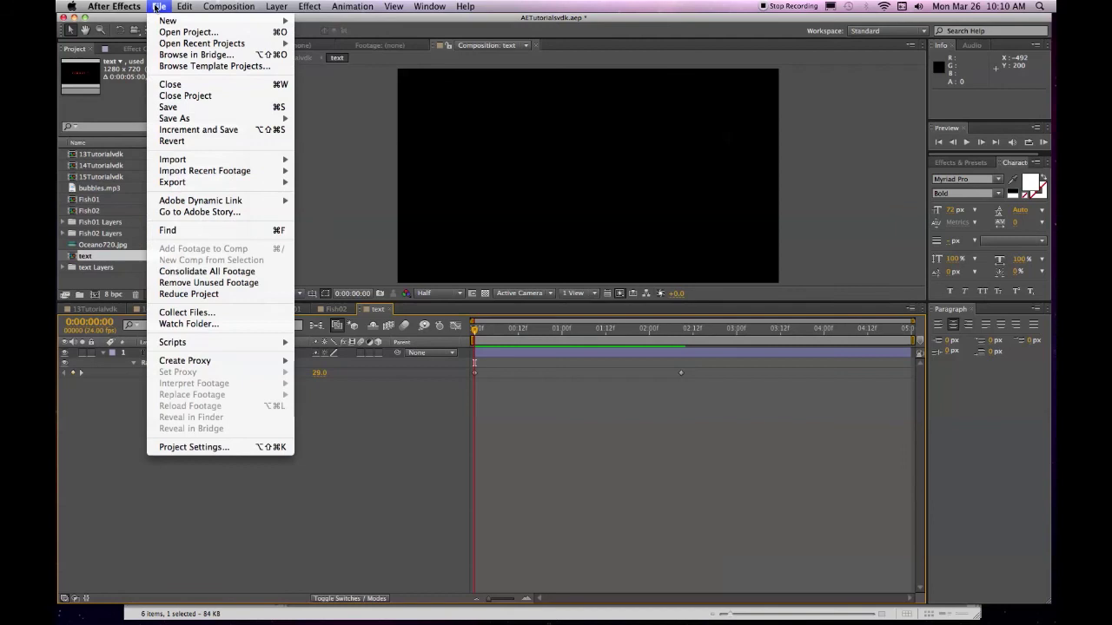
left_click(174, 106)
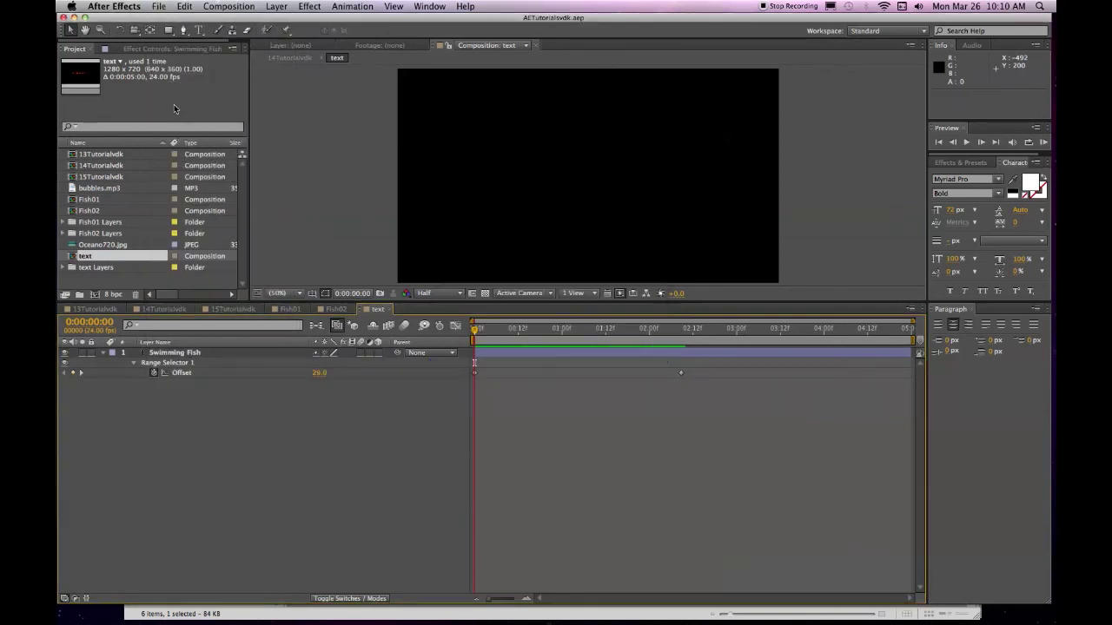